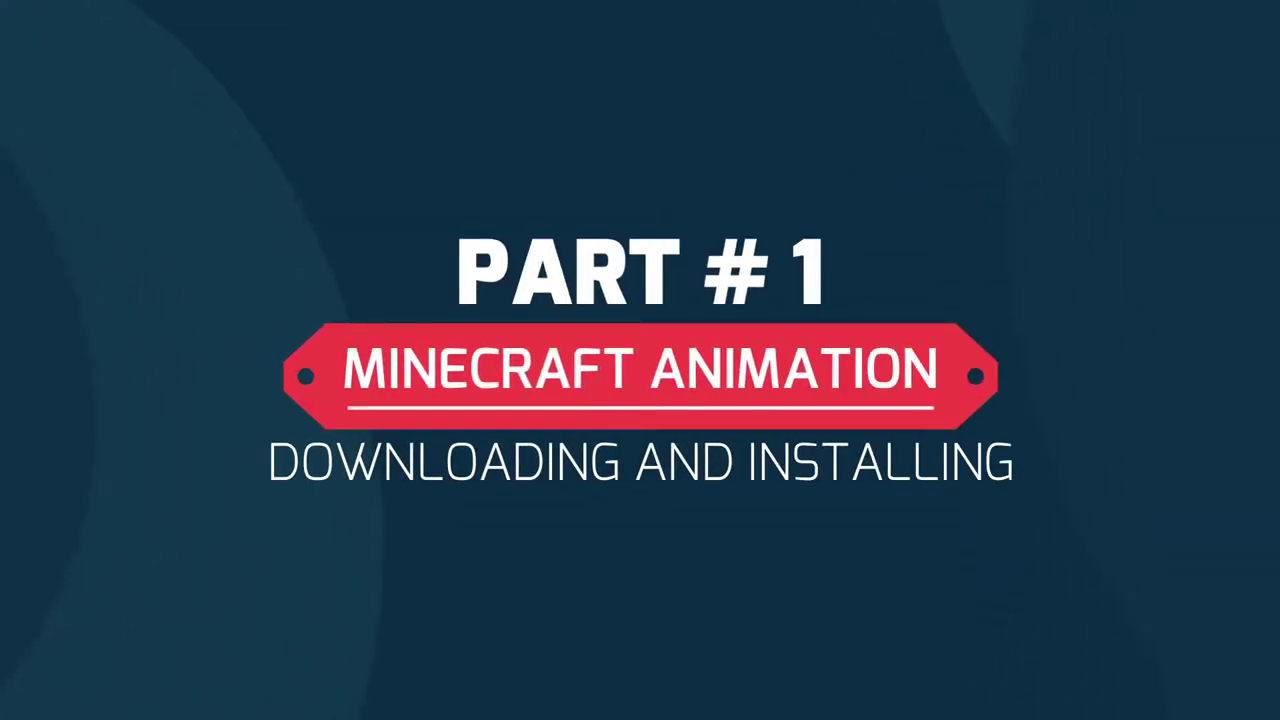
- Scroll down the Mineways homepage to its download links
scroll(249, 474, "down", 3)
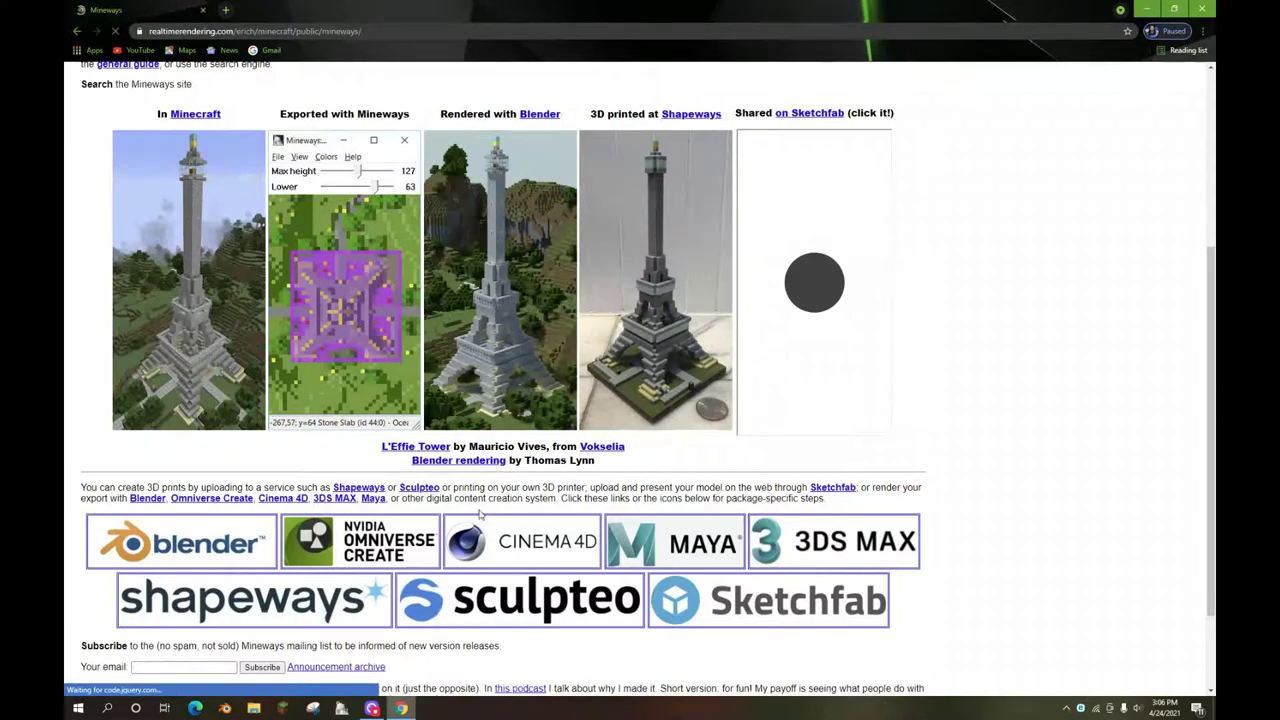
- Start the Mineways 8.06 for Windows download and search the PC for an existing 'MIN' copy
scroll(258, 272, "up", 3)
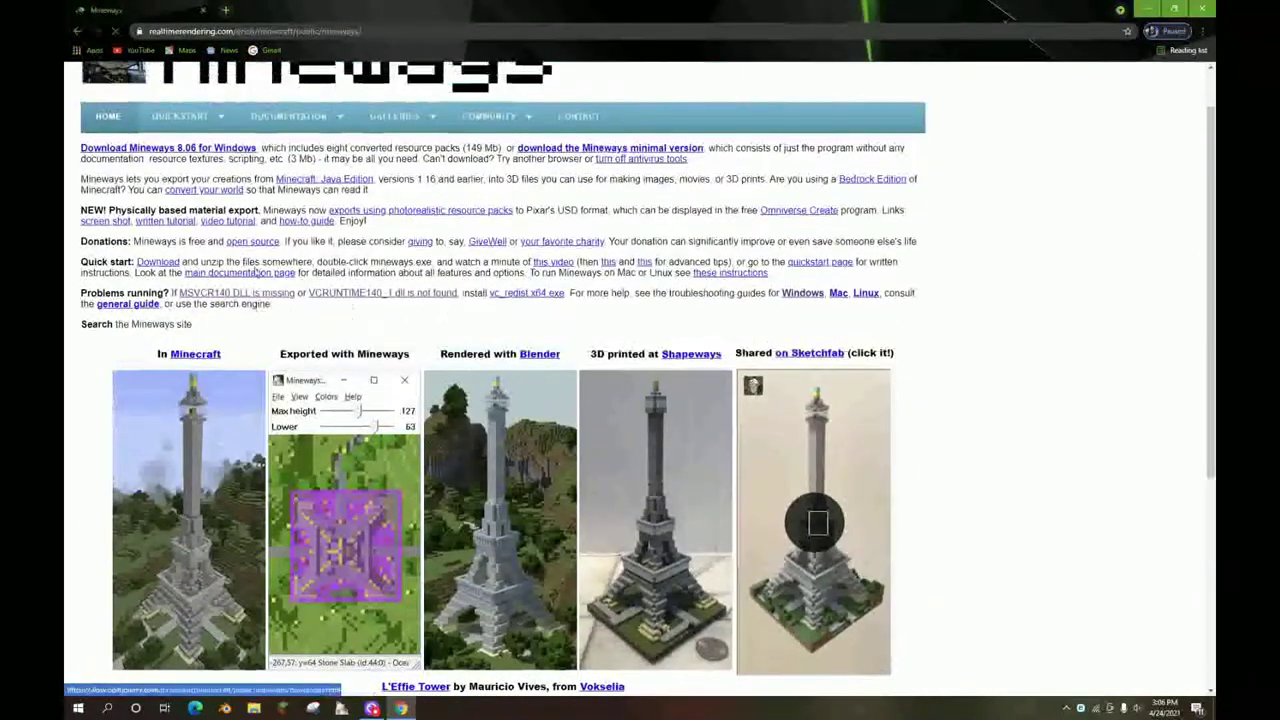
left_click(183, 150)
key("super")
type("MIN")
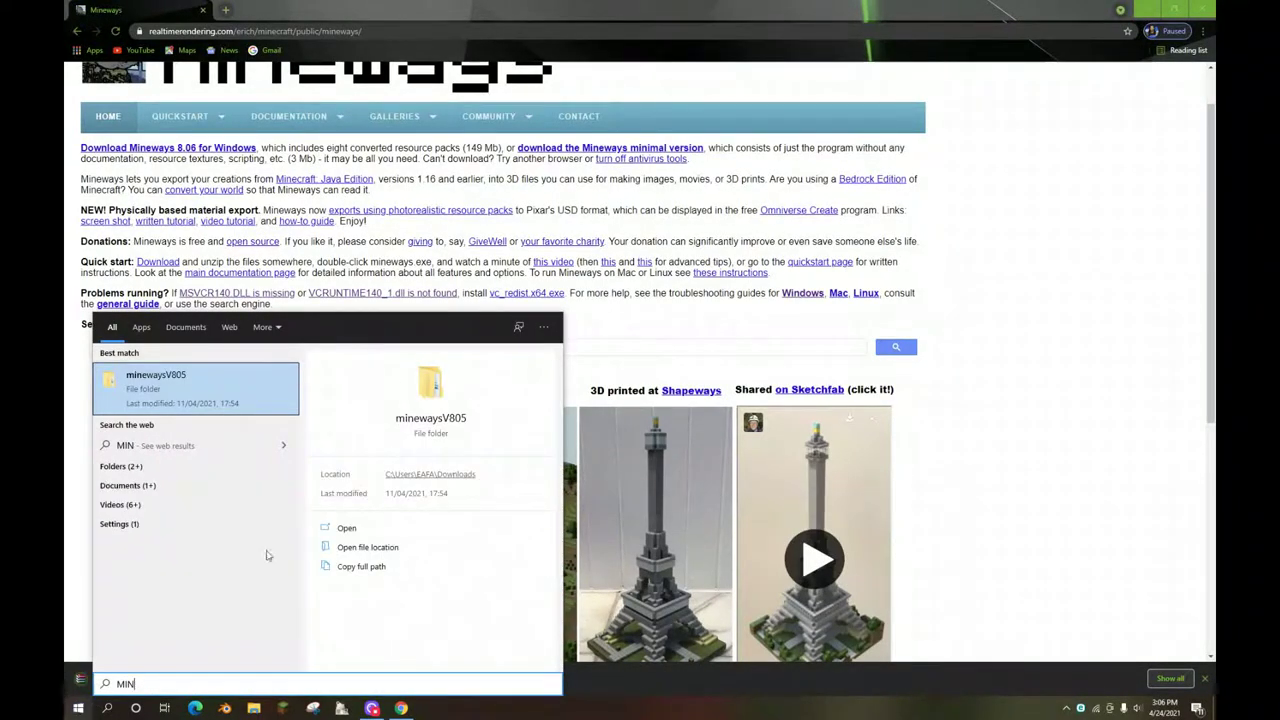
left_click(966, 118)
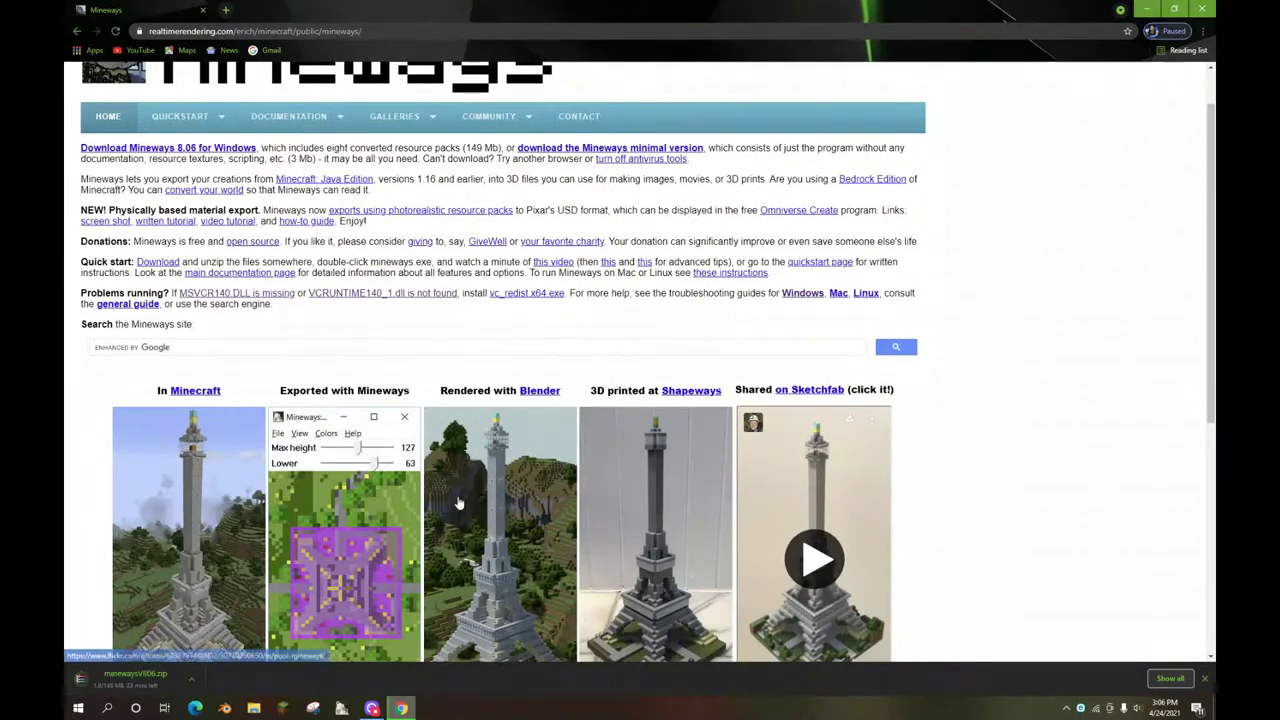
- Cancel the mineways806.zip download from Chrome's download bar, since version 805 exists
scroll(433, 496, "down", 3)
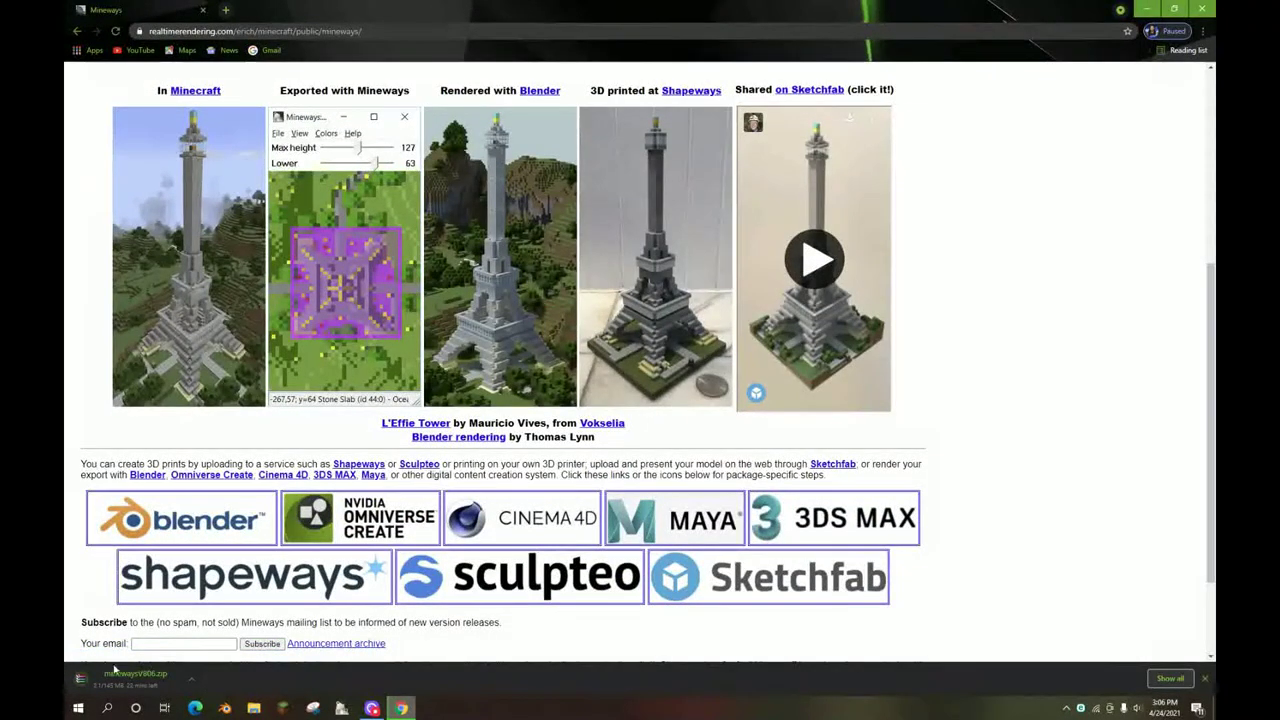
left_click(200, 677)
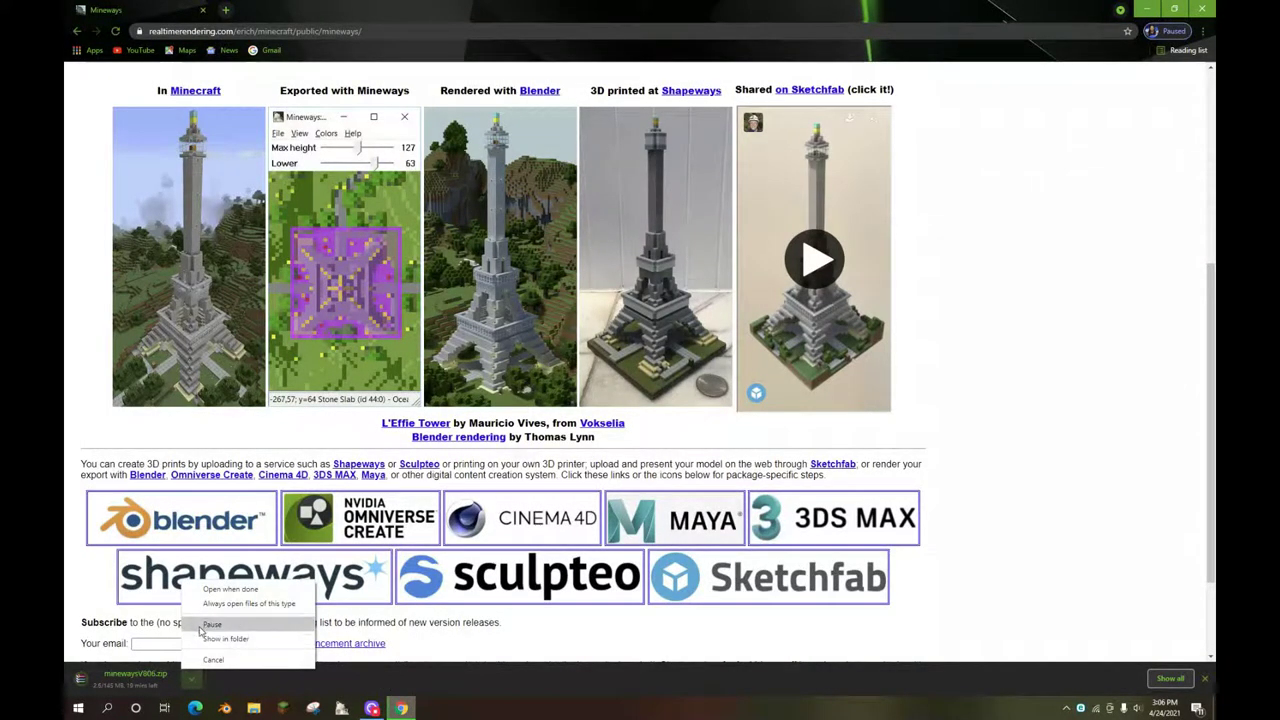
left_click(200, 660)
scroll(544, 300, "up", 3)
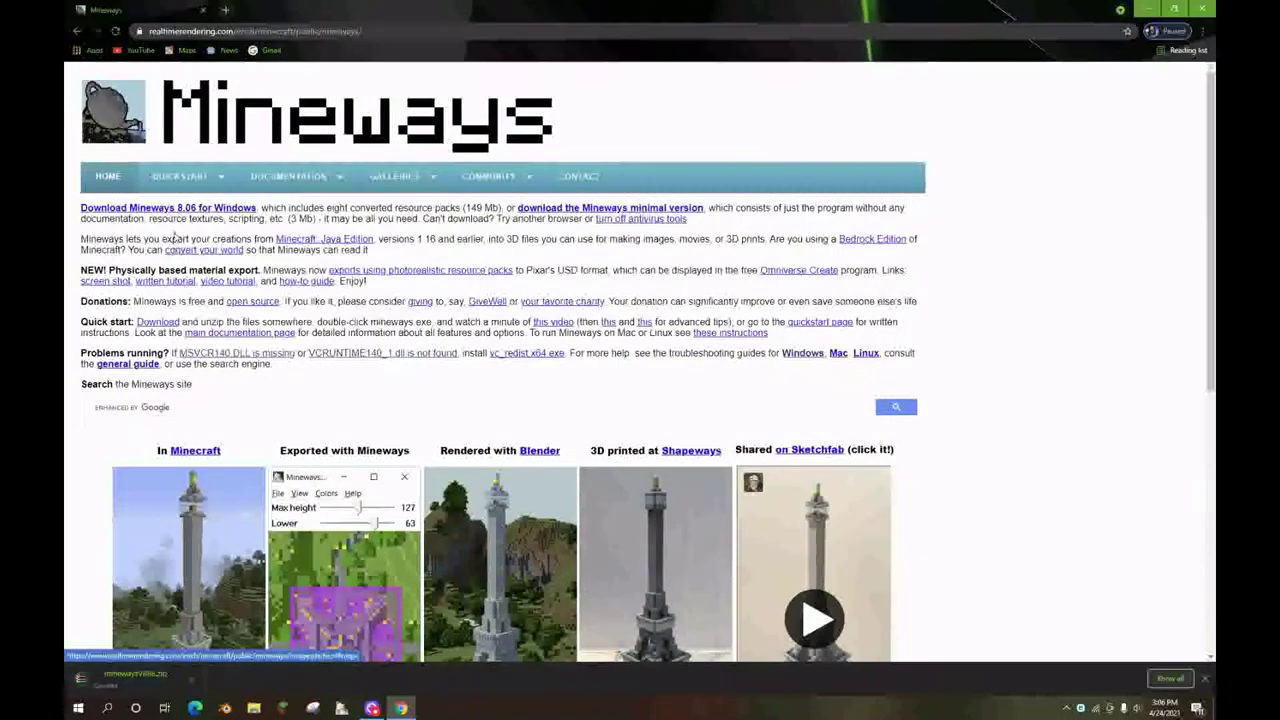
- Open the MCprep addon page in a new tab, scroll to its DOWNLOAD MCprep button, then view Blender's File menu
left_click(544, 252)
scroll(544, 252, "down", 5)
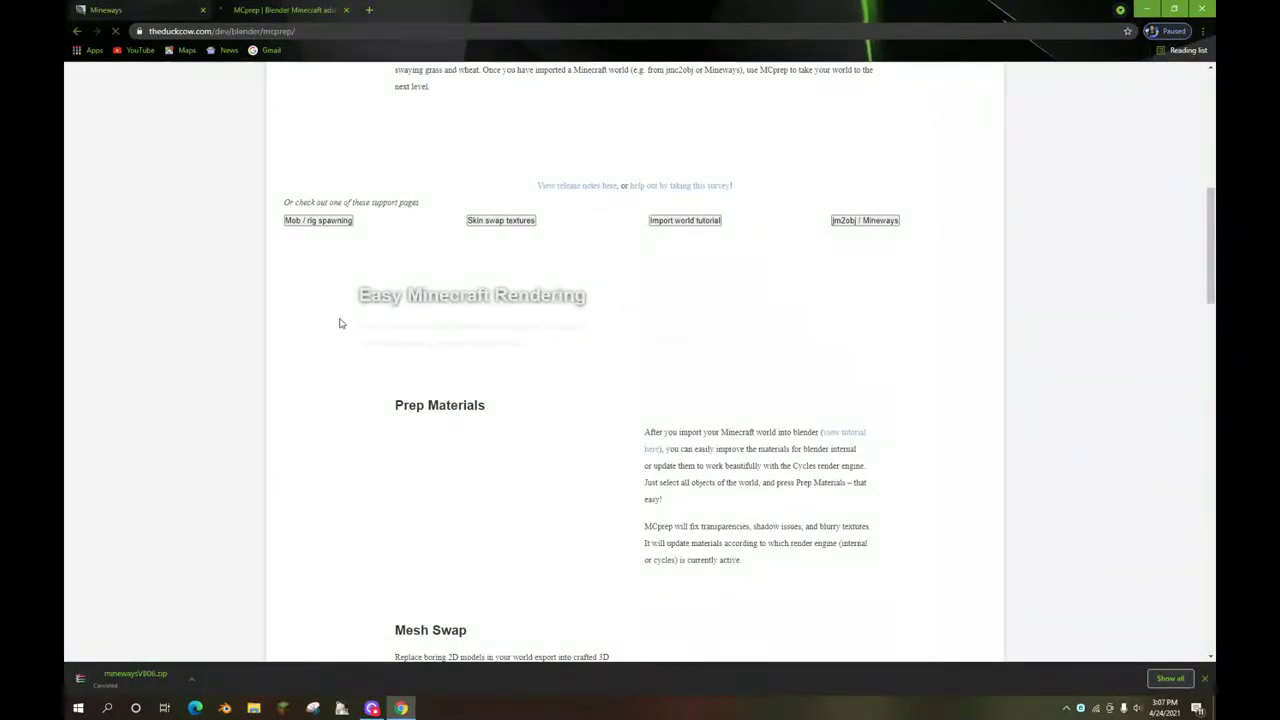
scroll(380, 360, "up", 2)
scroll(389, 340, "up", 2)
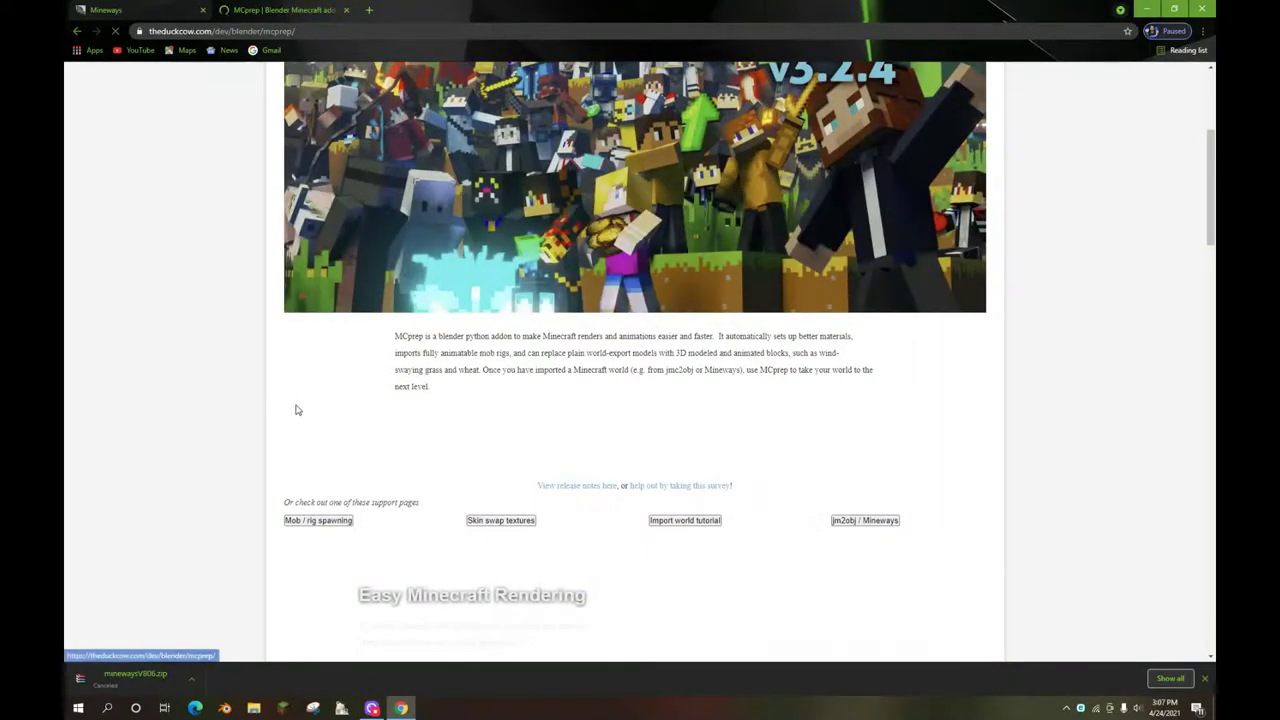
scroll(300, 410, "up", 2)
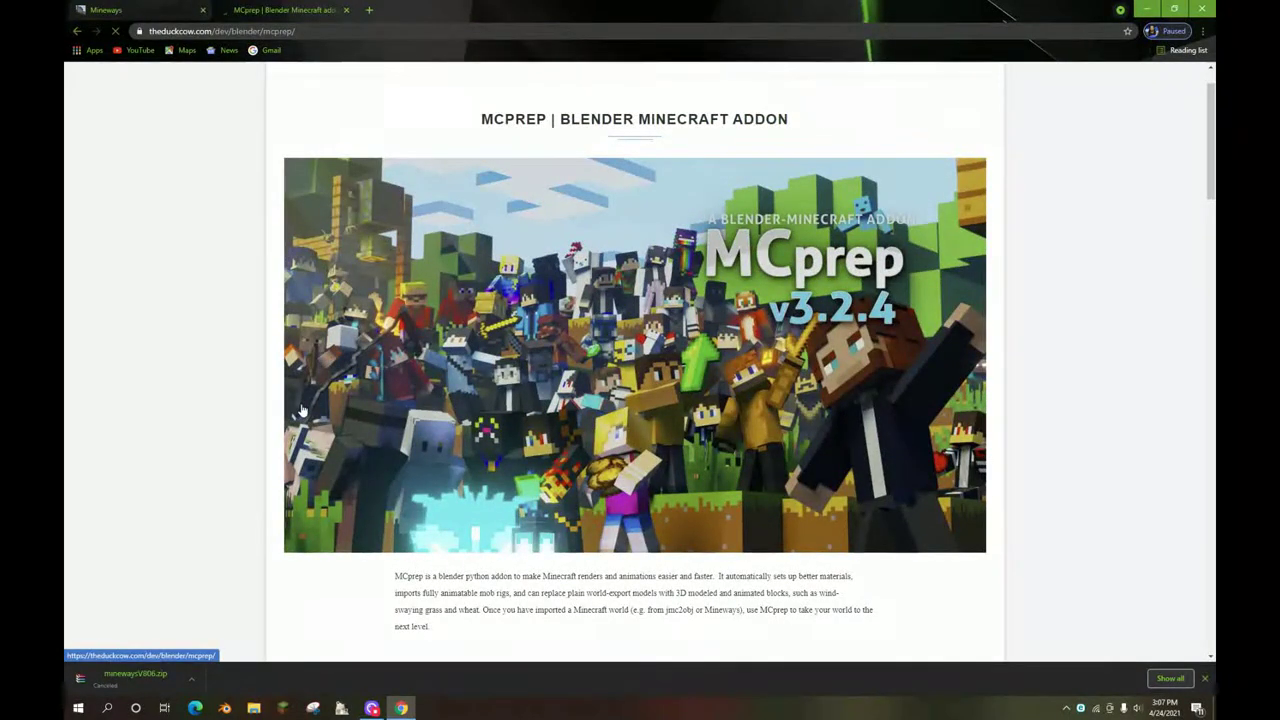
scroll(300, 410, "down", 1)
scroll(305, 408, "down", 2)
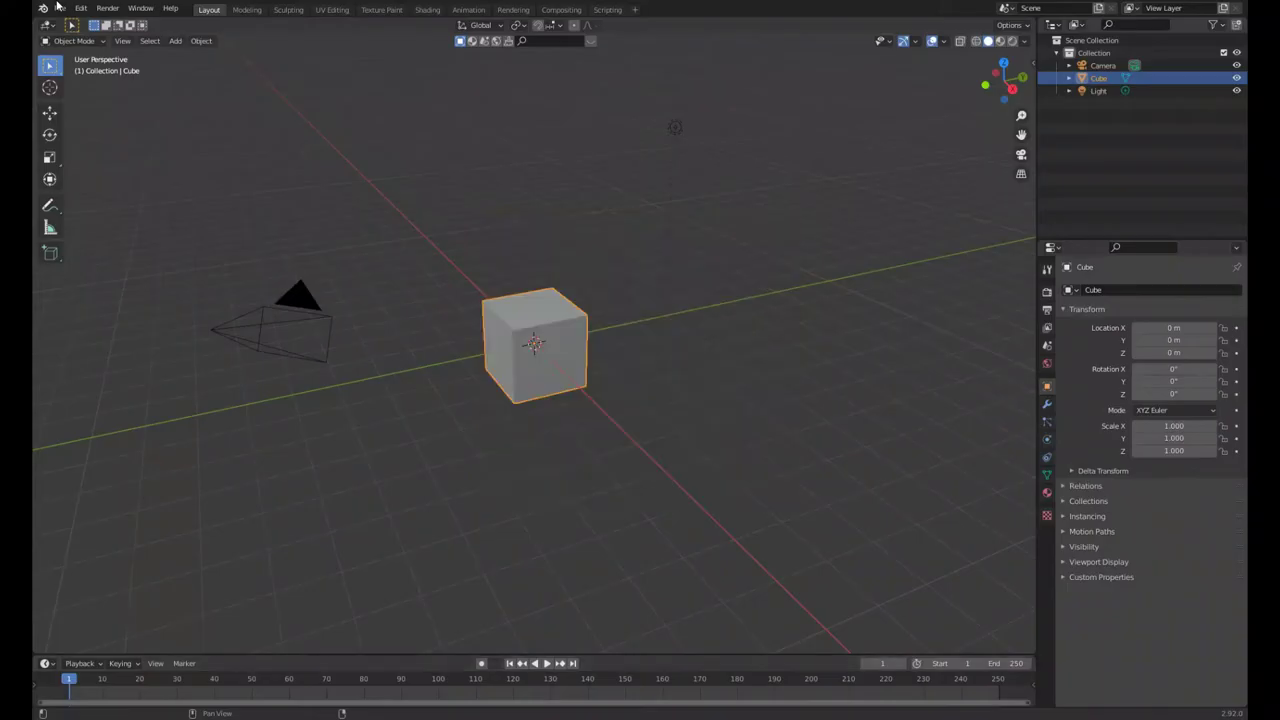
left_click(58, 8)
mouse_move(79, 179)
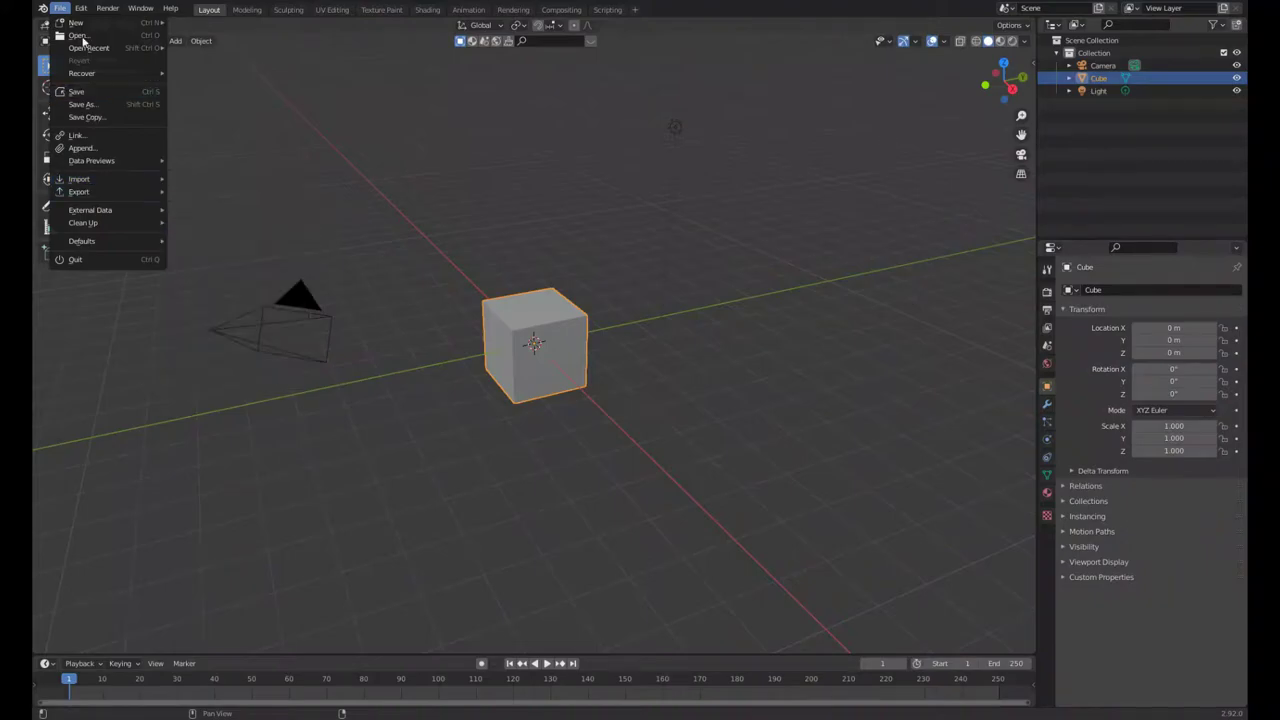
- Check Blender's Edit menu, then open the N sidebar on the MCprep tab
left_click(81, 8)
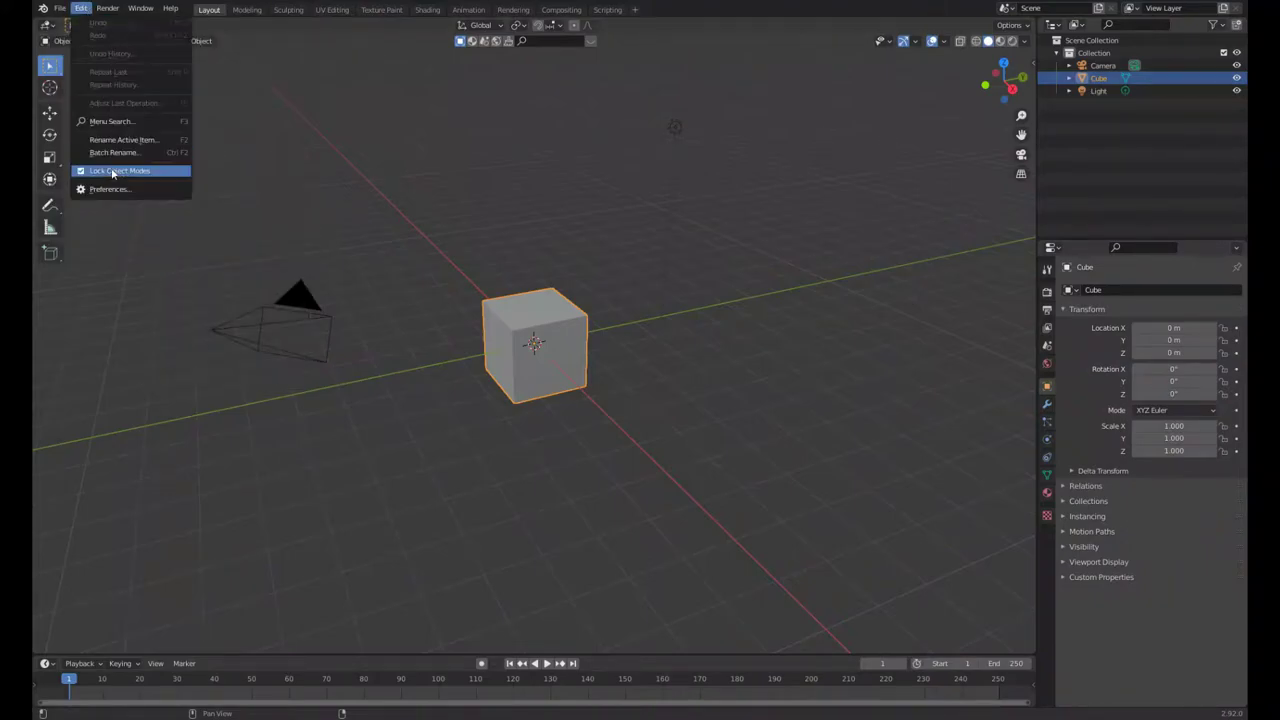
key("n")
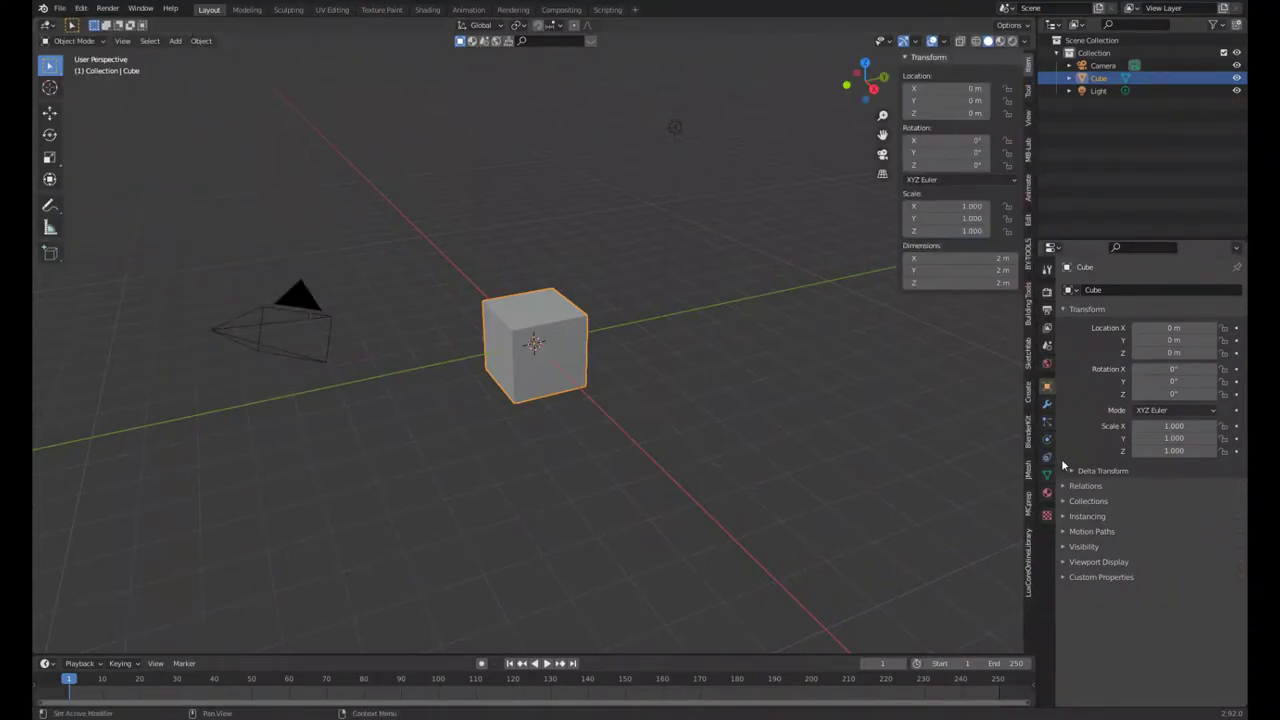
left_click(1028, 502)
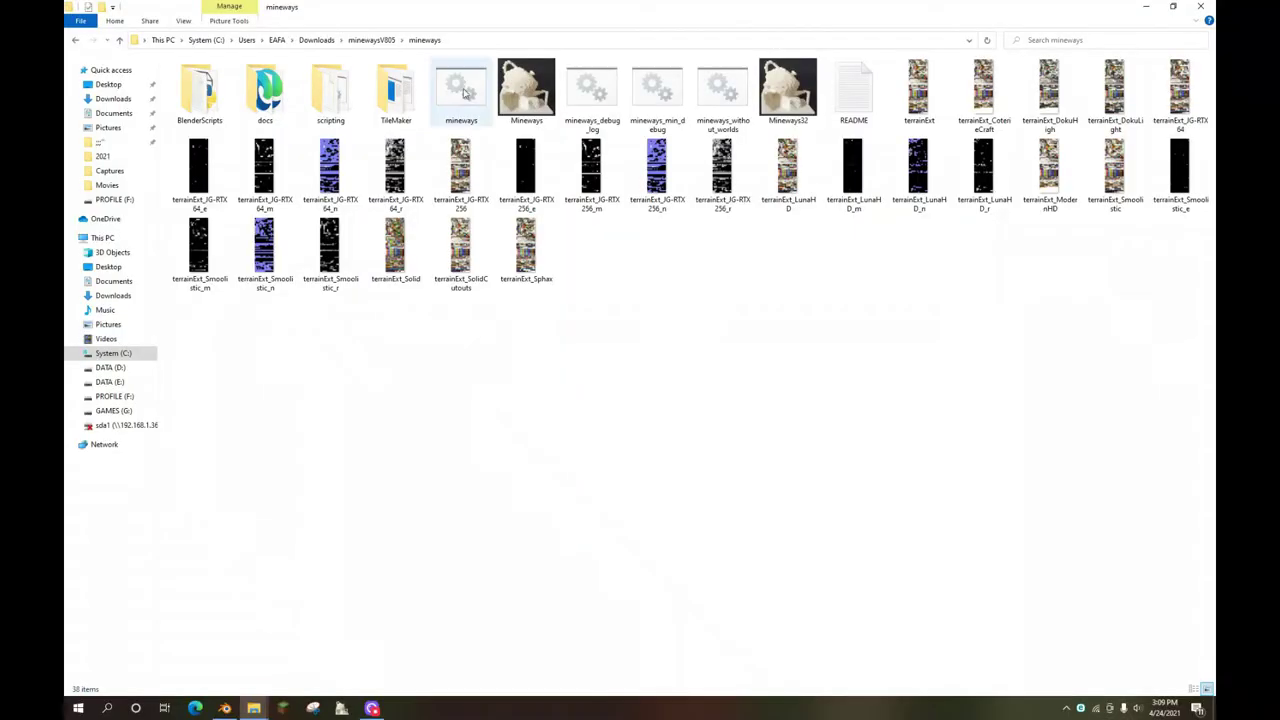
- Launch Mineways.exe, dismiss the warning, load the New World (15) map, then close Mineways
double_click(510, 93)
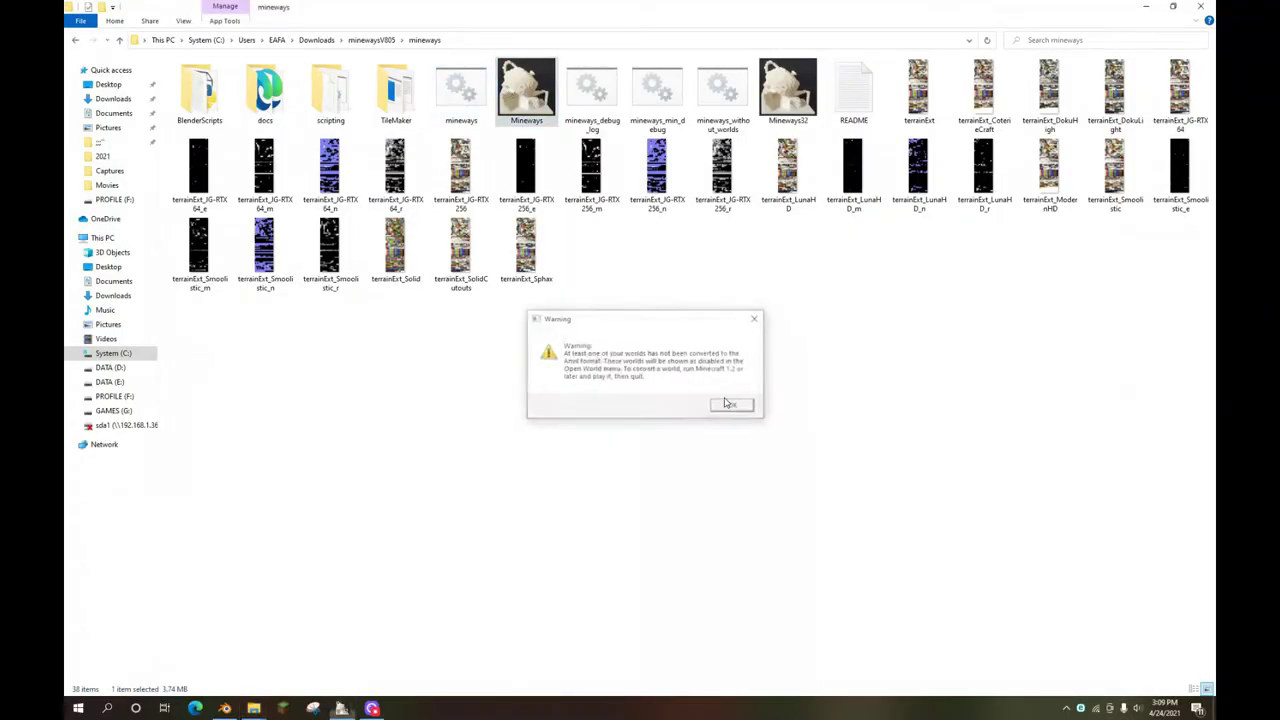
left_click(729, 404)
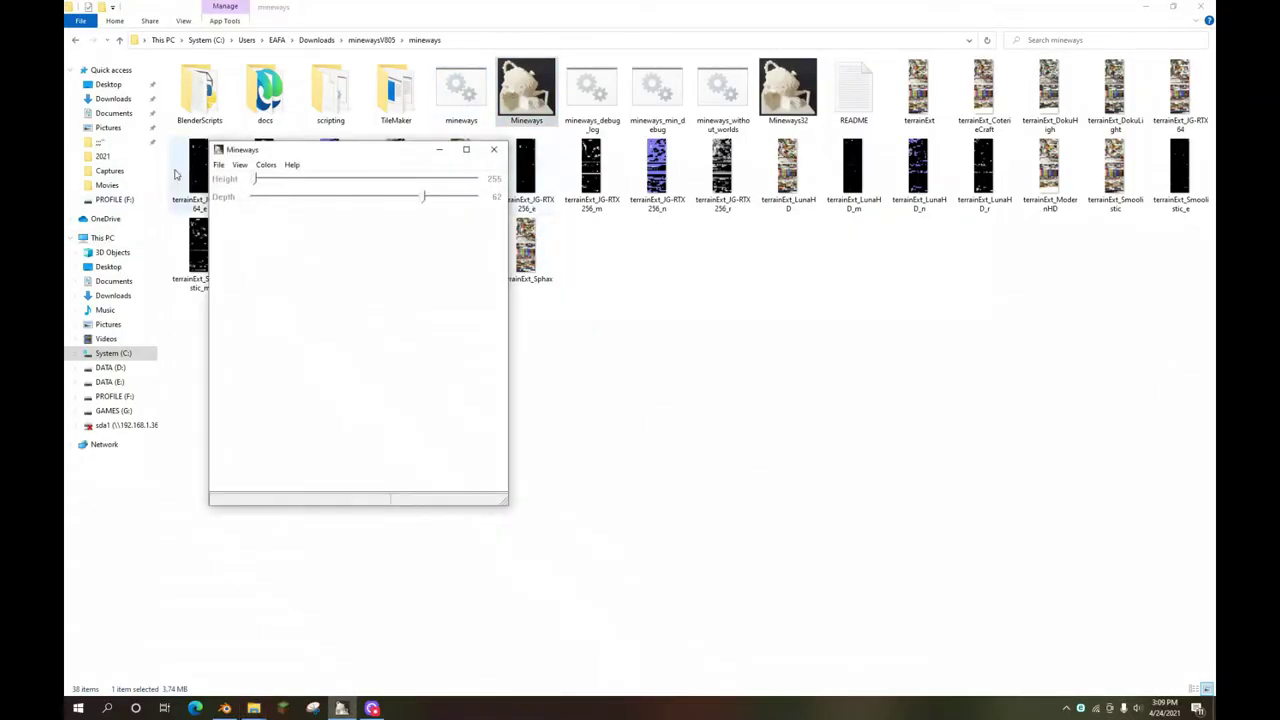
left_click(218, 165)
mouse_move(262, 178)
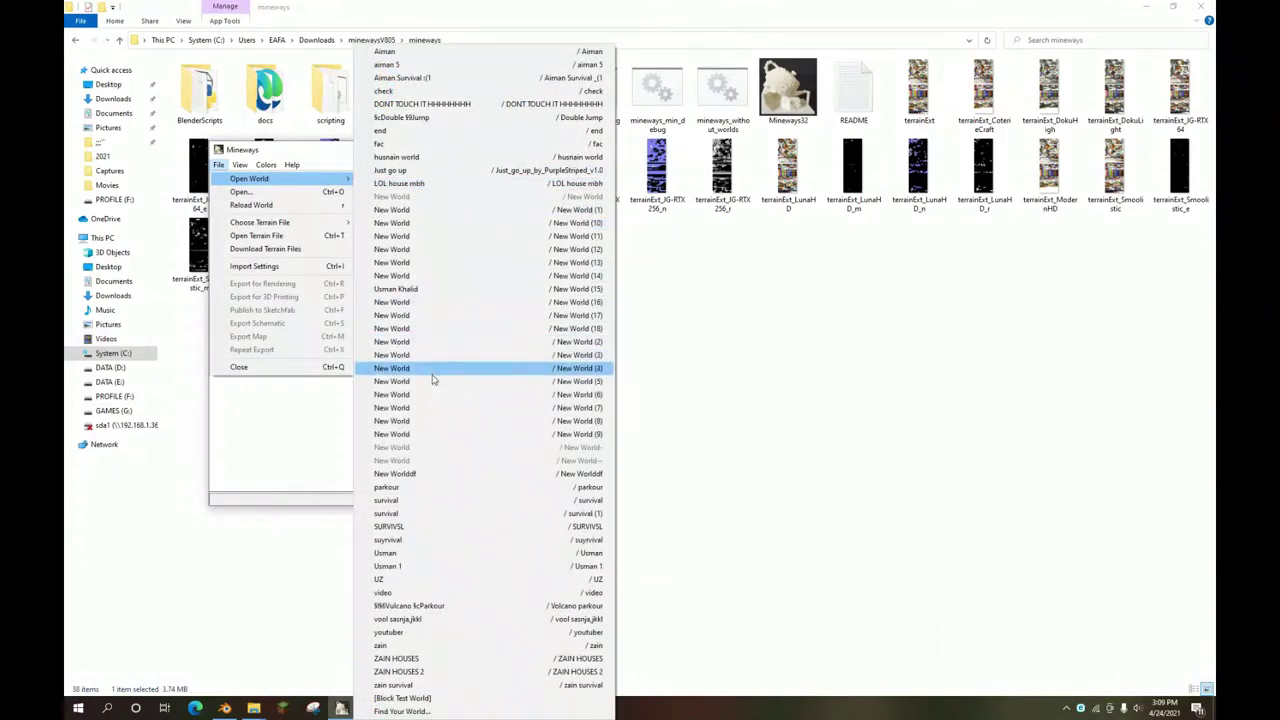
left_click(480, 289)
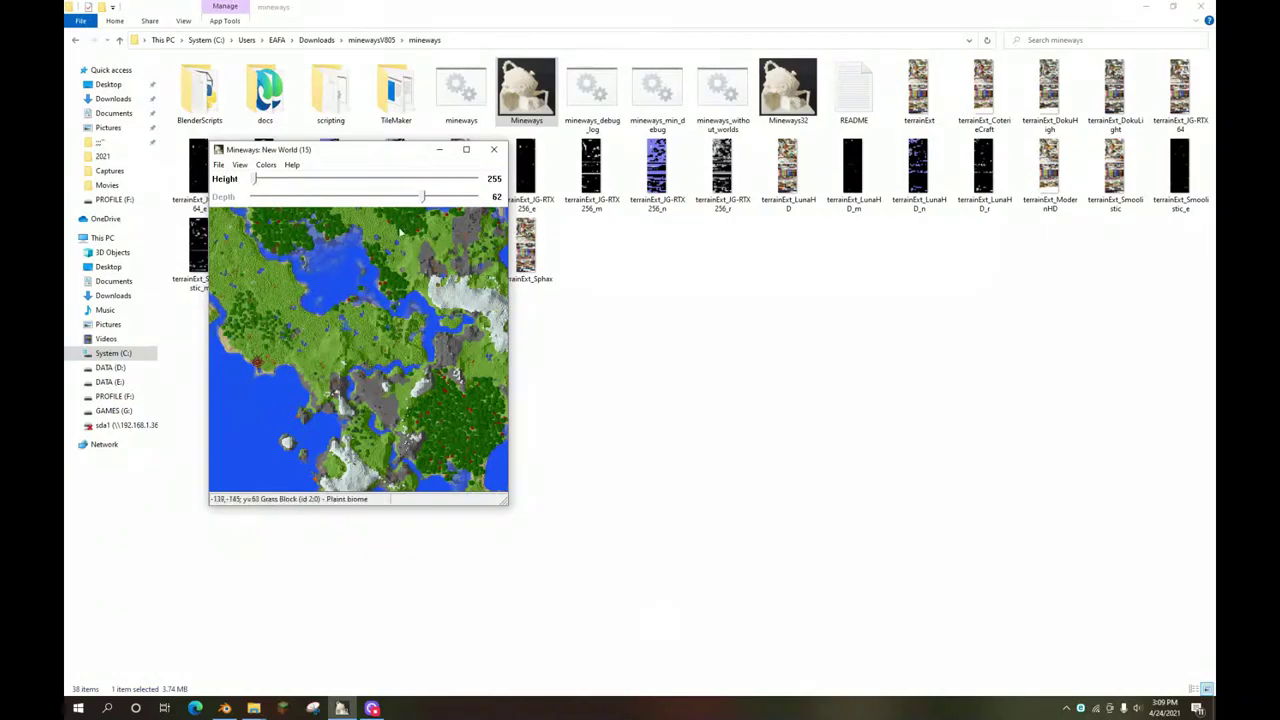
left_click(494, 150)
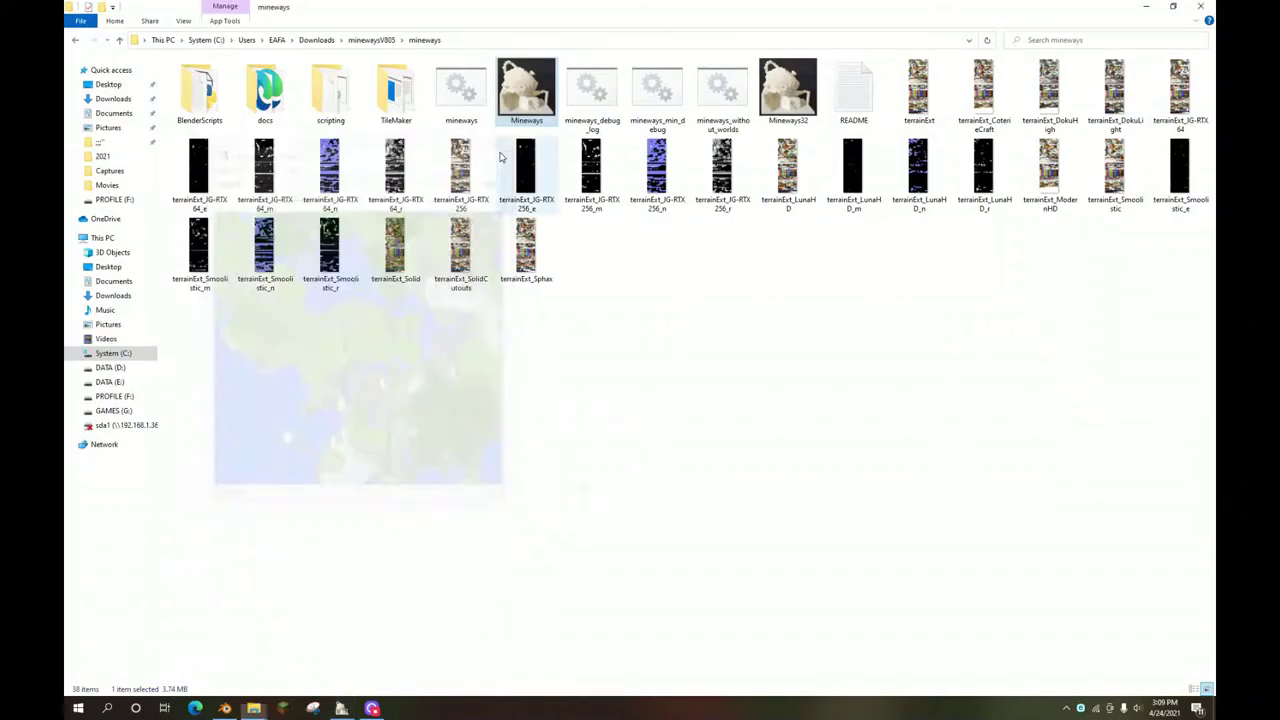
left_click(372, 708)
- Go to tlauncher.org in Chrome's address bar
left_click(634, 258)
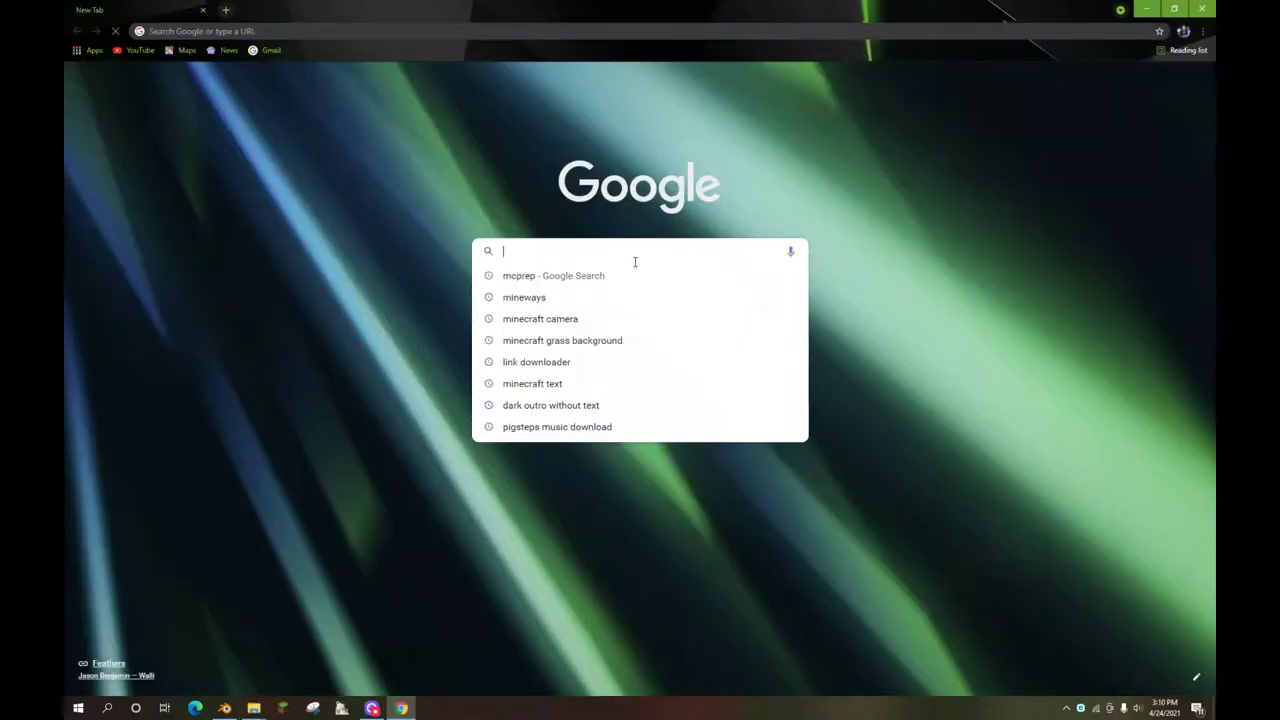
type("MINECRAFT")
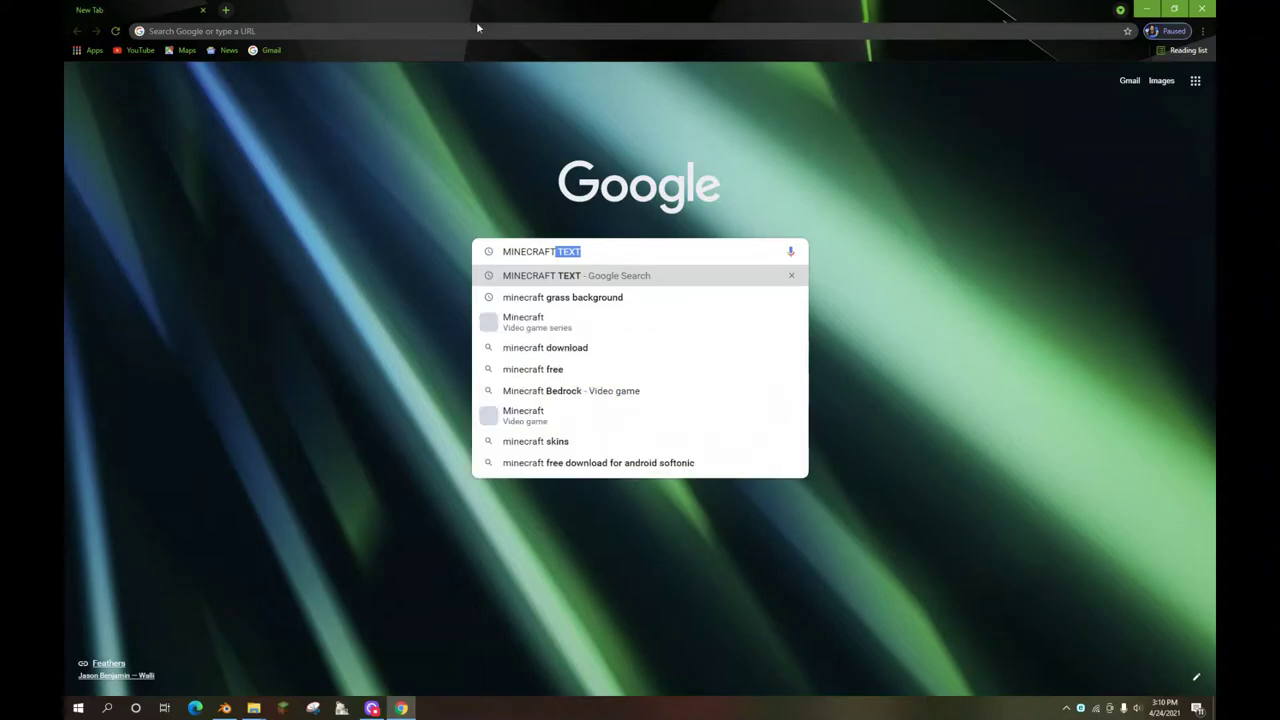
left_click(476, 30)
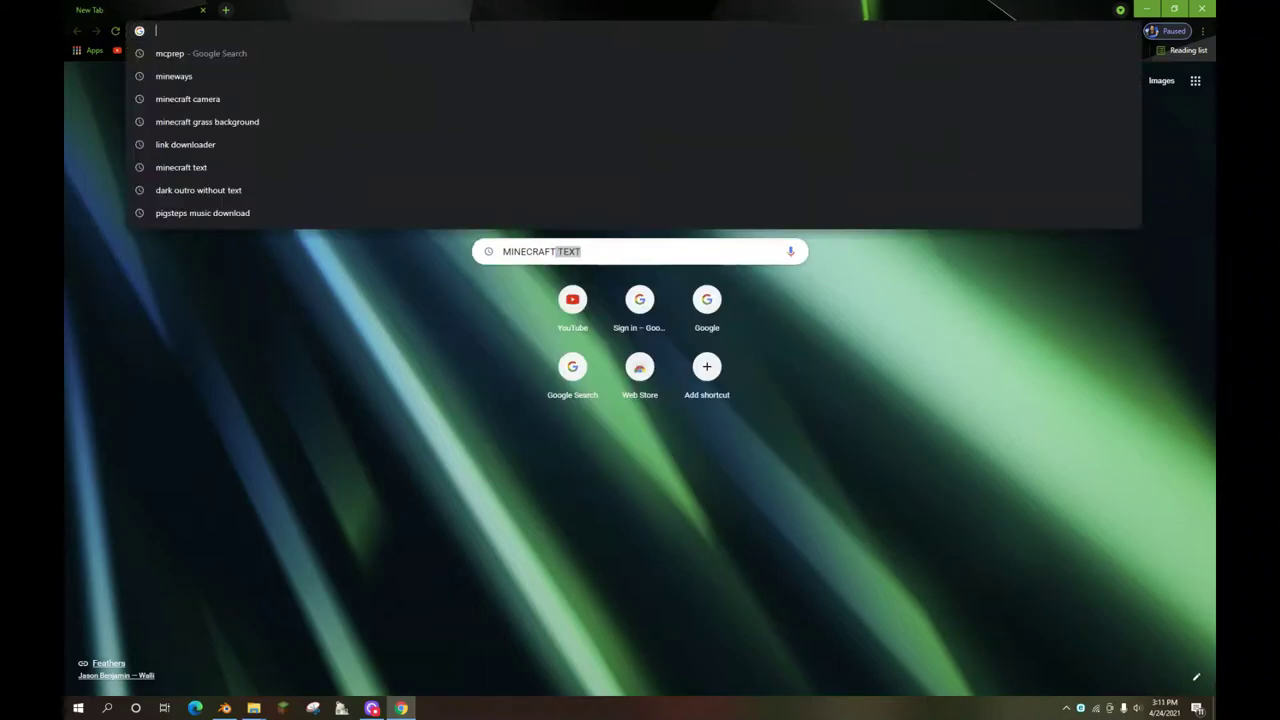
type(".m")
key("BackSpace")
key("BackSpace")
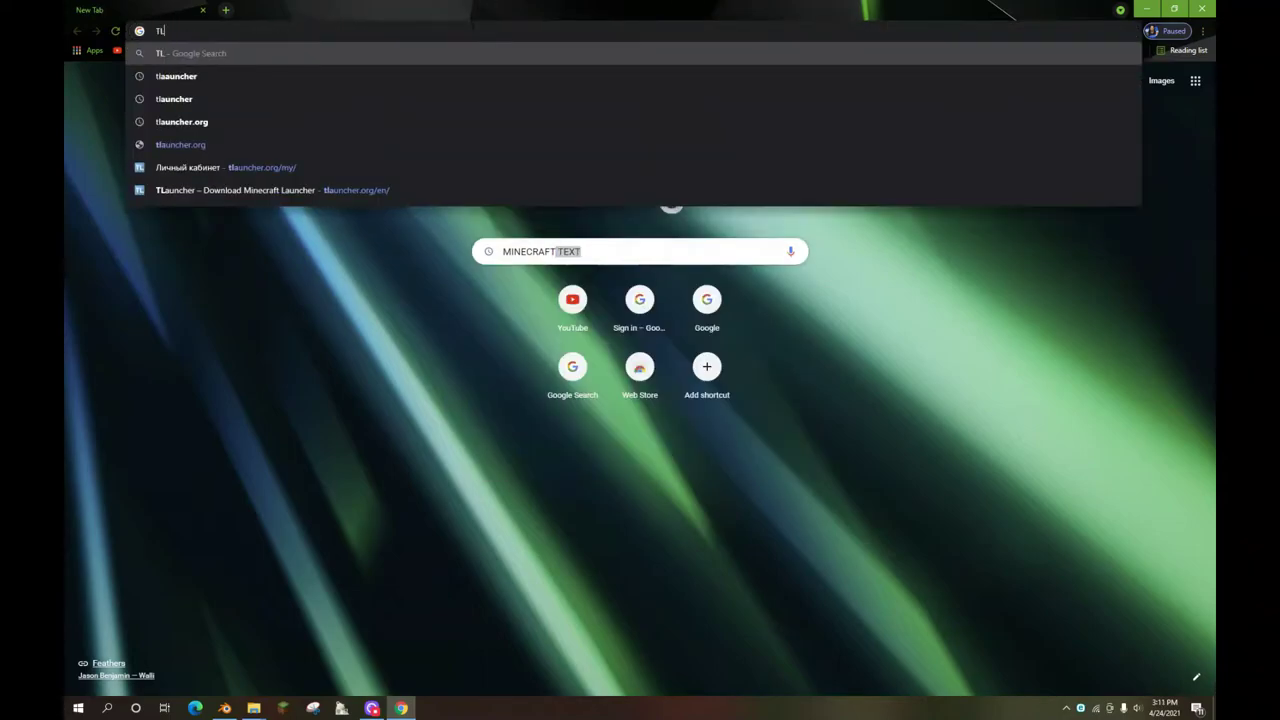
key("Escape")
type("tla")
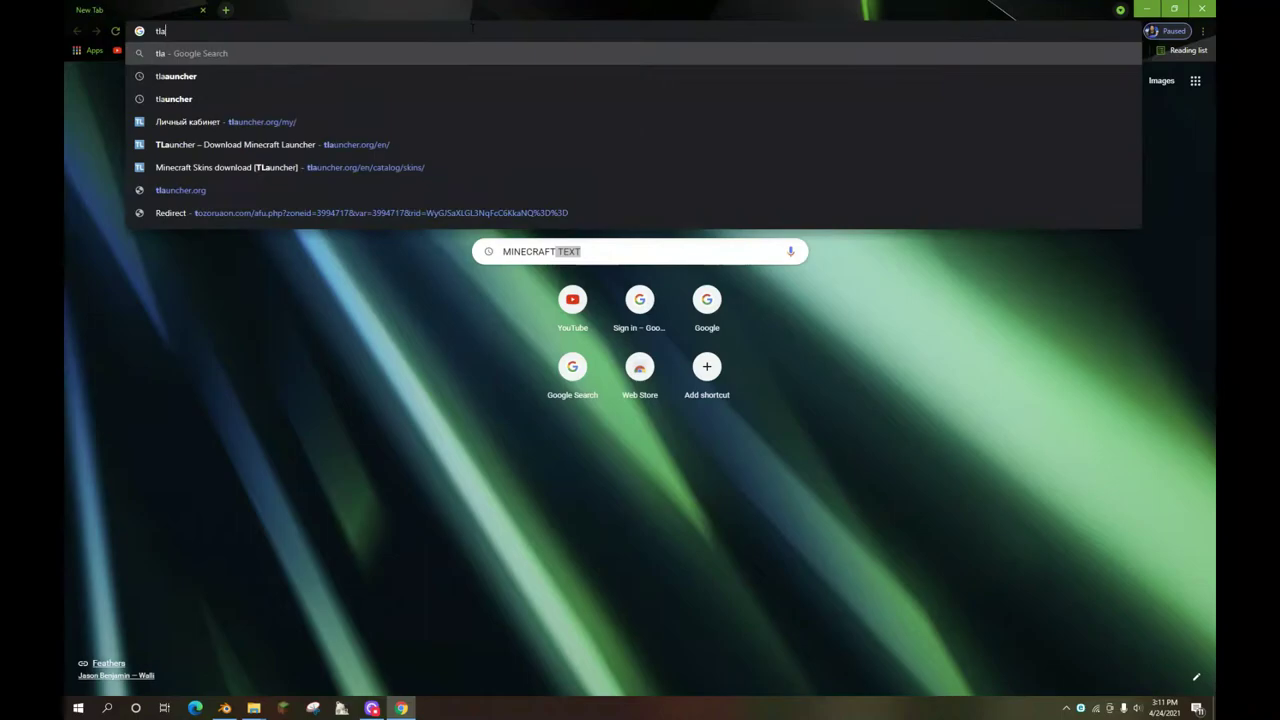
type("uncher")
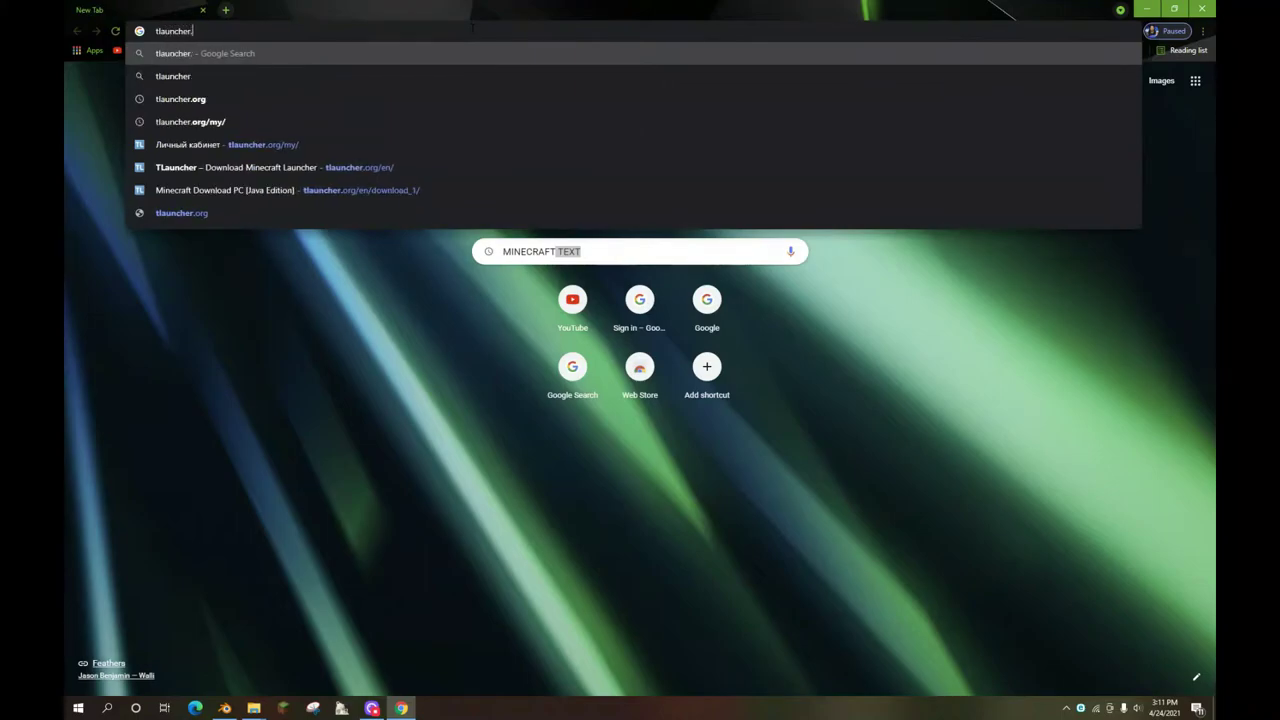
type(".org")
key("Return")
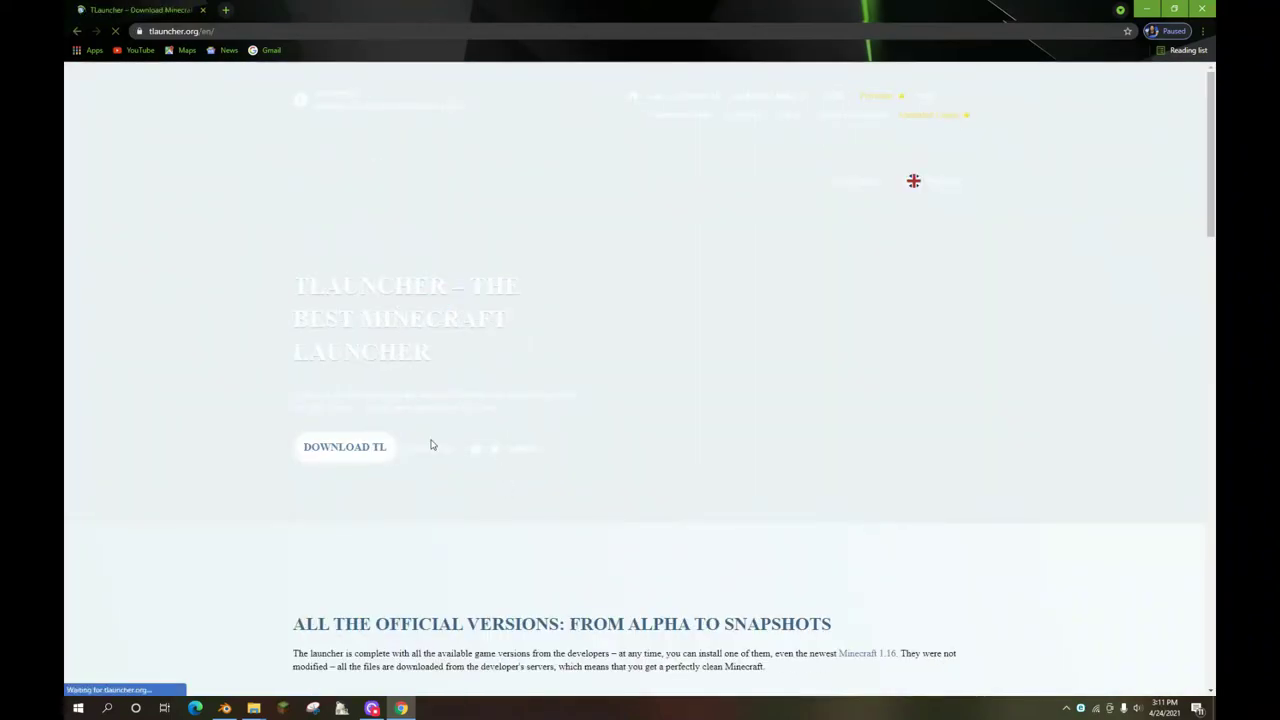
- Scroll through the TLauncher homepage's feature sections, then close the browser window
scroll(431, 443, "down", 3)
scroll(443, 443, "down", 4)
scroll(461, 440, "up", 4)
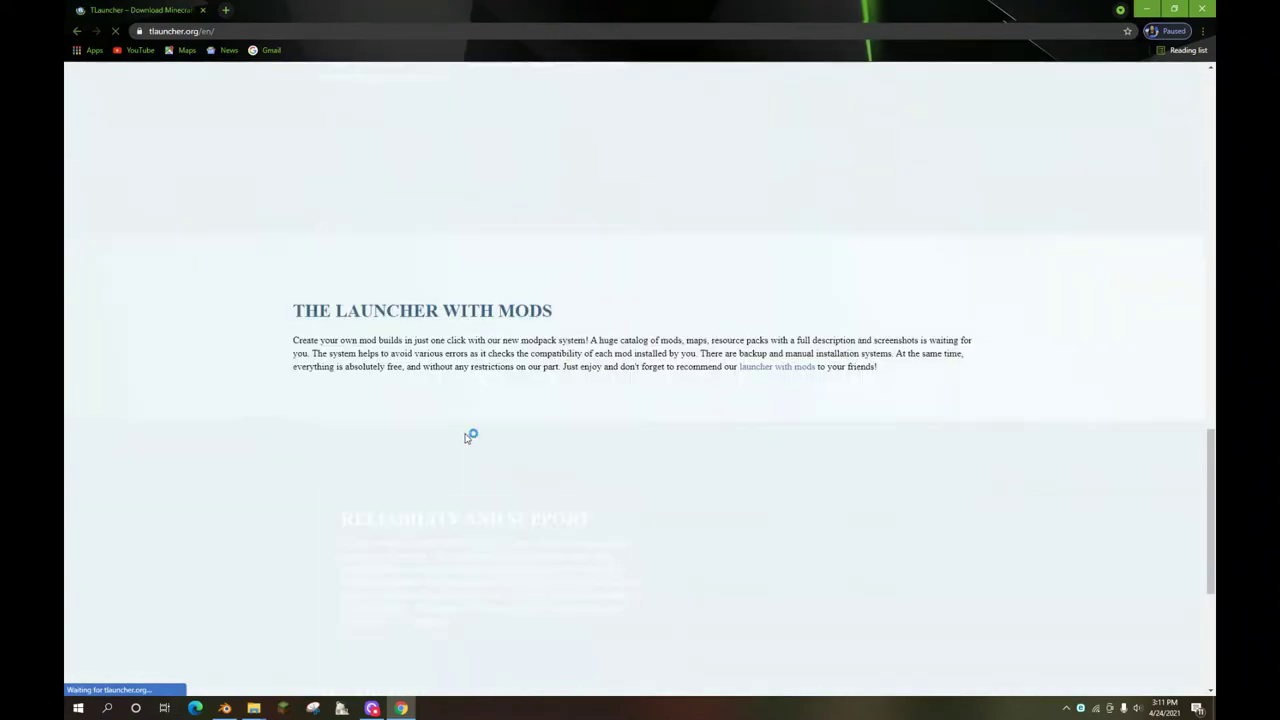
scroll(469, 434, "down", 2)
scroll(477, 420, "down", 3)
scroll(491, 409, "up", 10)
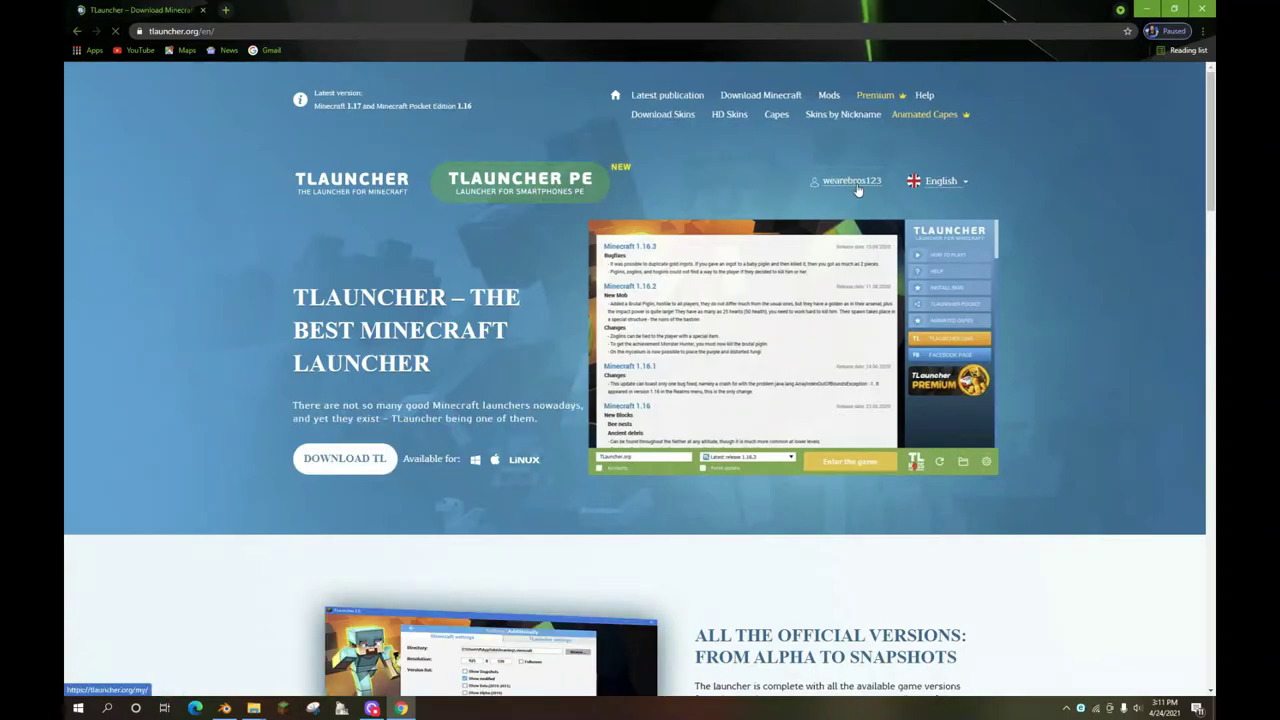
scroll(613, 557, "down", 3)
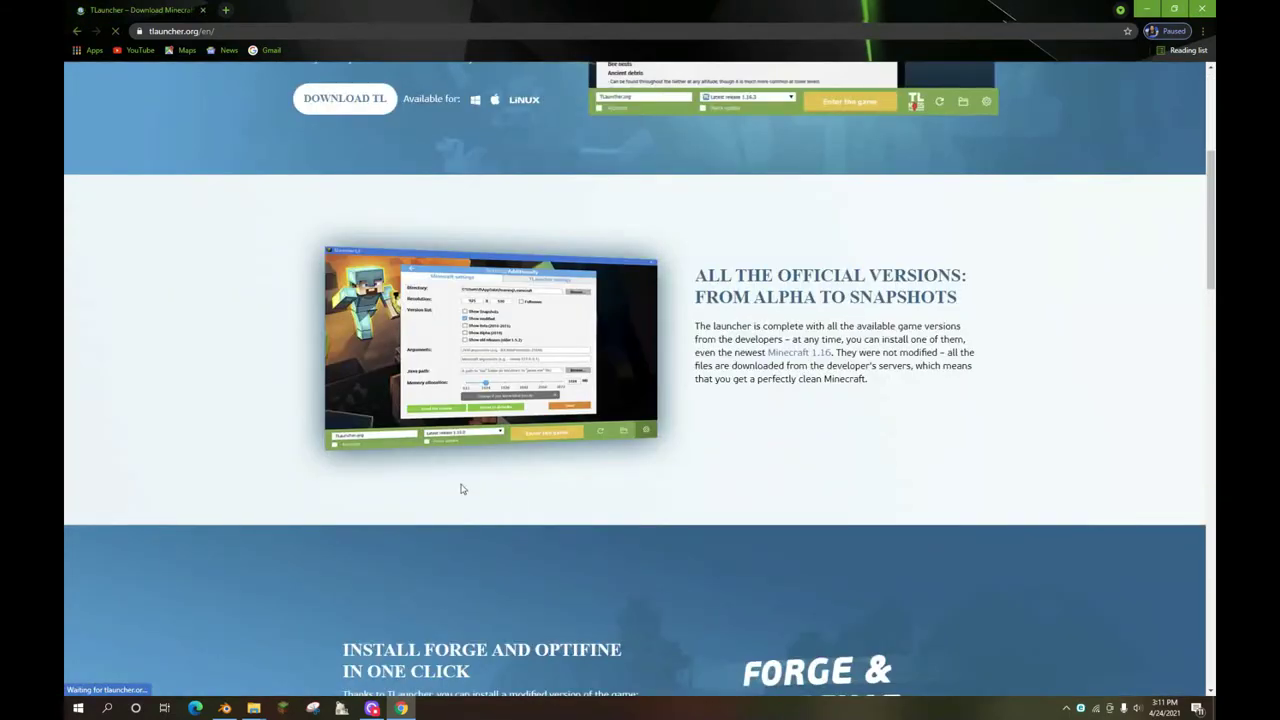
scroll(428, 560, "down", 3)
scroll(430, 556, "down", 3)
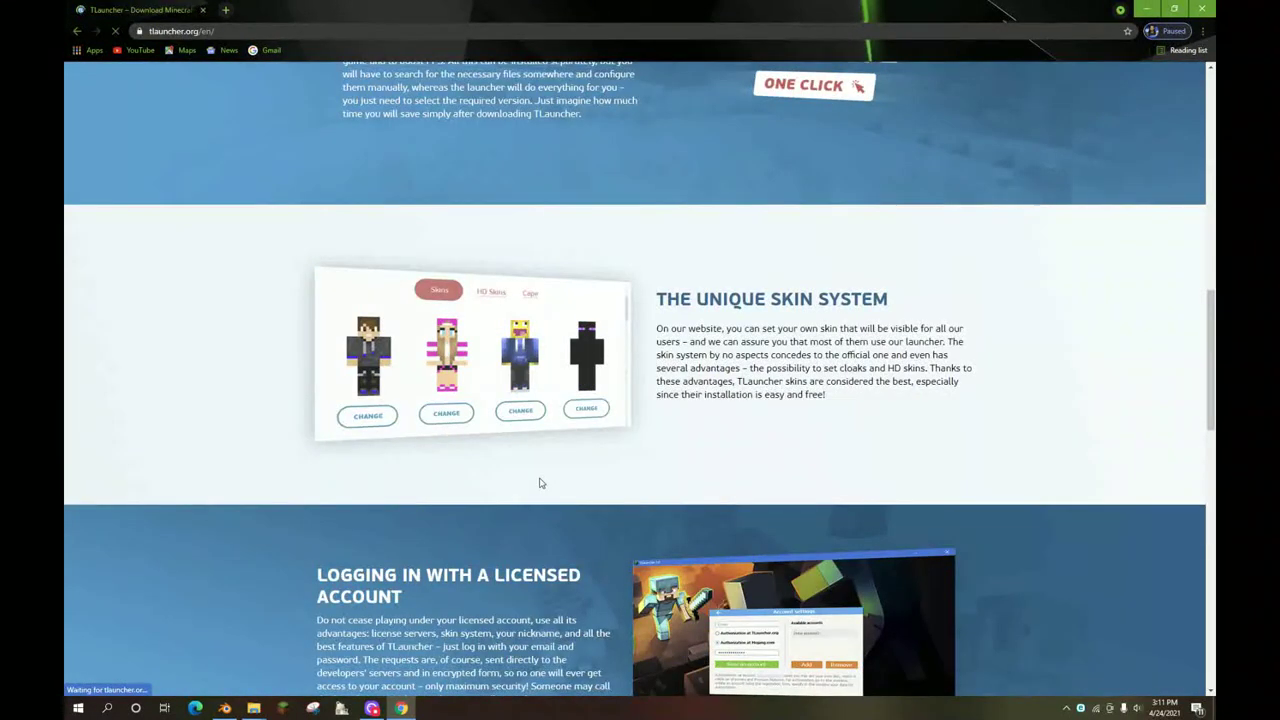
scroll(537, 480, "up", 2)
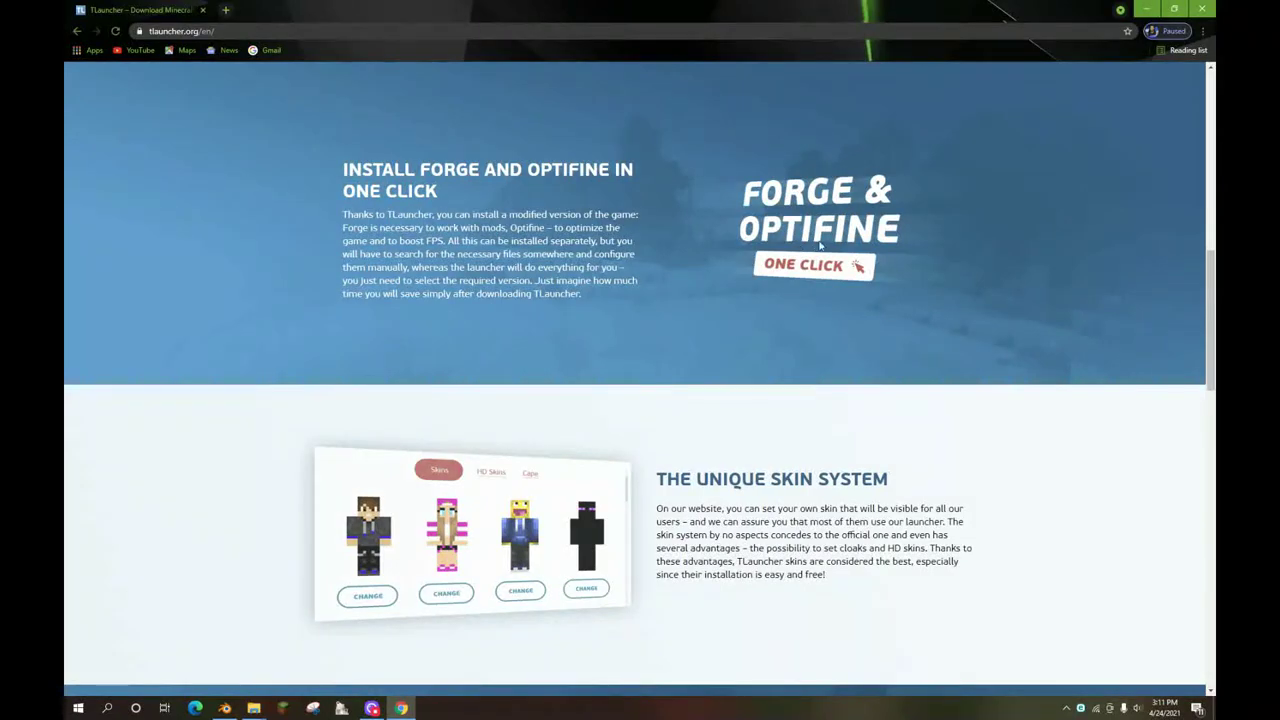
scroll(773, 351, "down", 2)
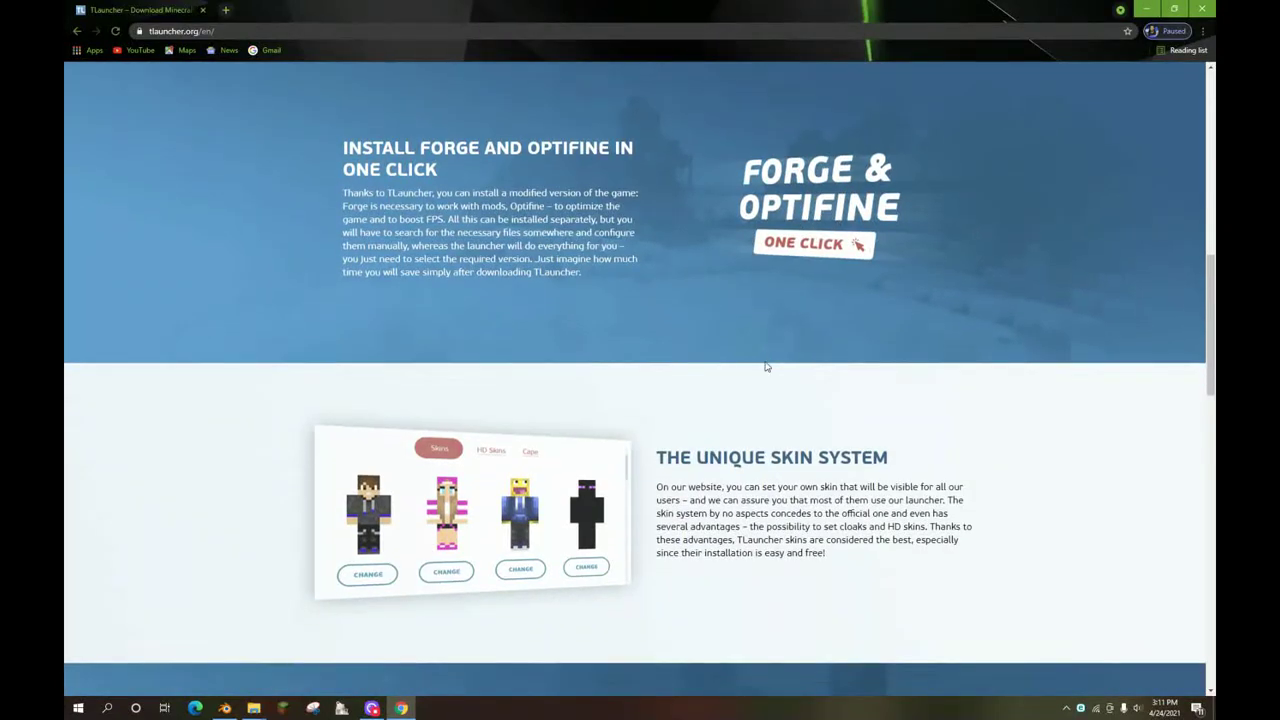
scroll(770, 358, "down", 2)
scroll(766, 367, "down", 2)
scroll(765, 367, "down", 2)
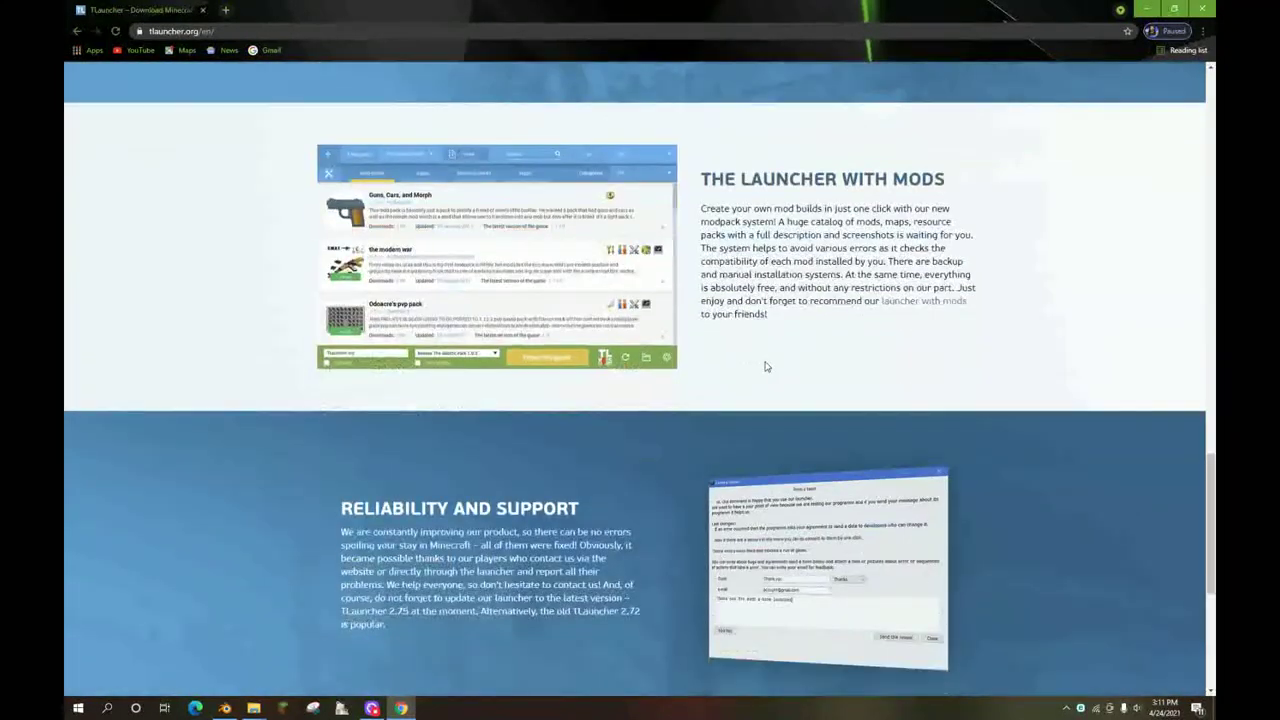
scroll(764, 362, "down", 2)
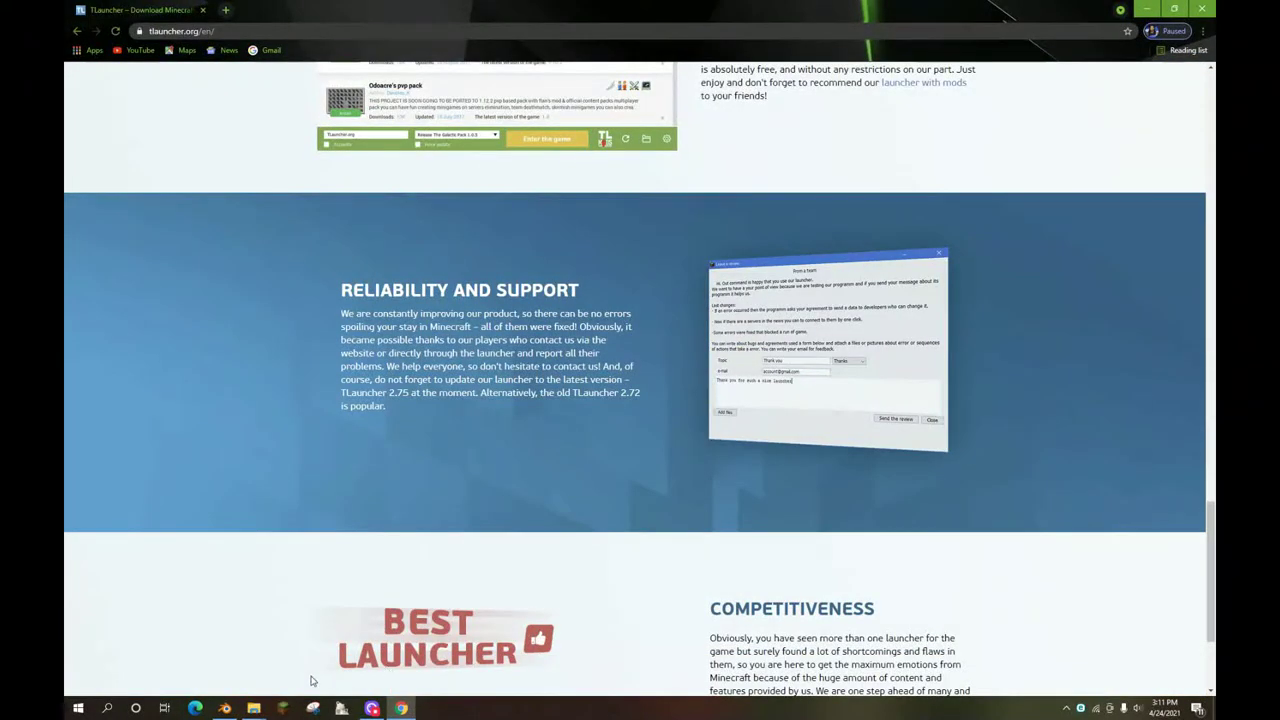
left_click(288, 713)
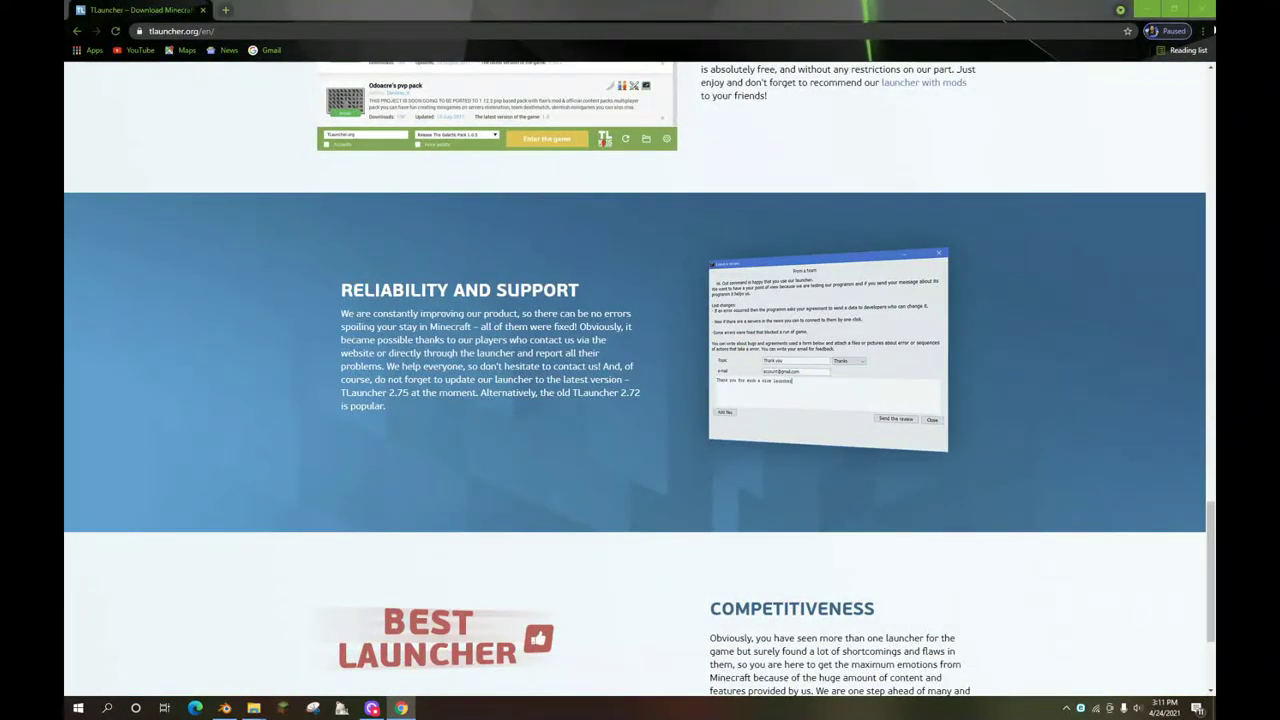
left_click(1210, 16)
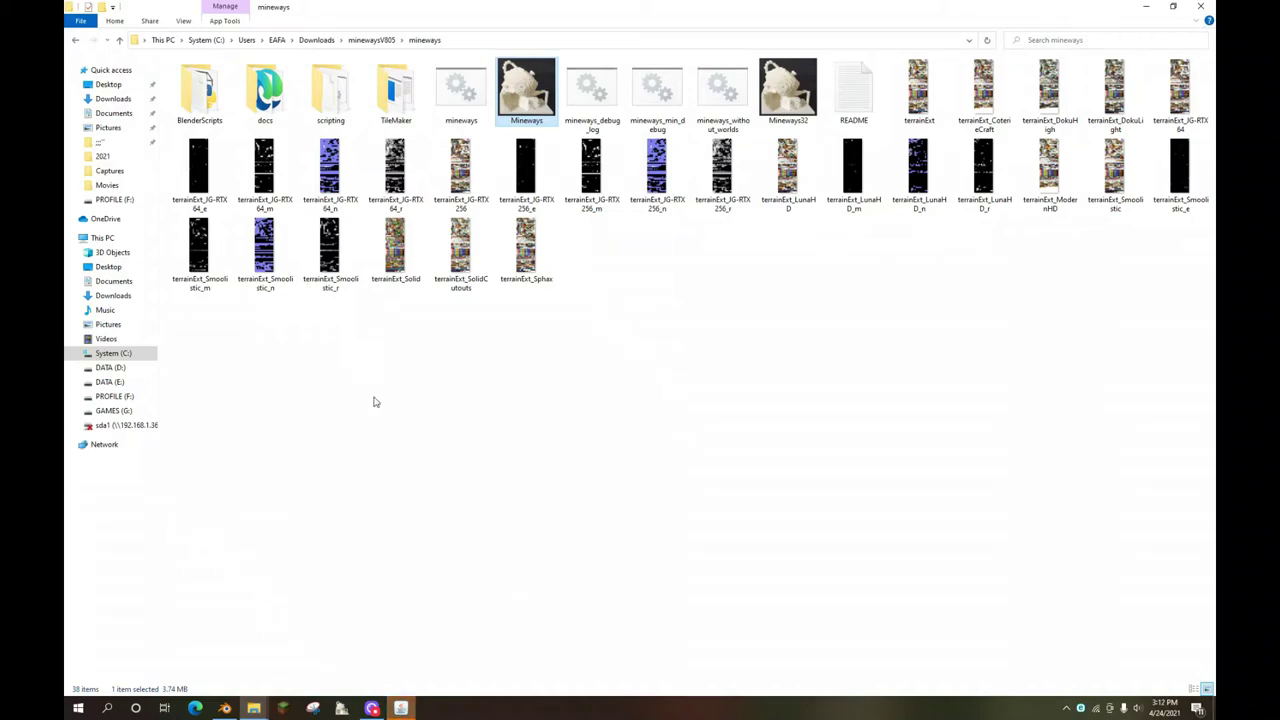
- Close the minewaysV805 mineways Explorer window, leaving TLauncher 2.75 on screen
left_click(1201, 6)
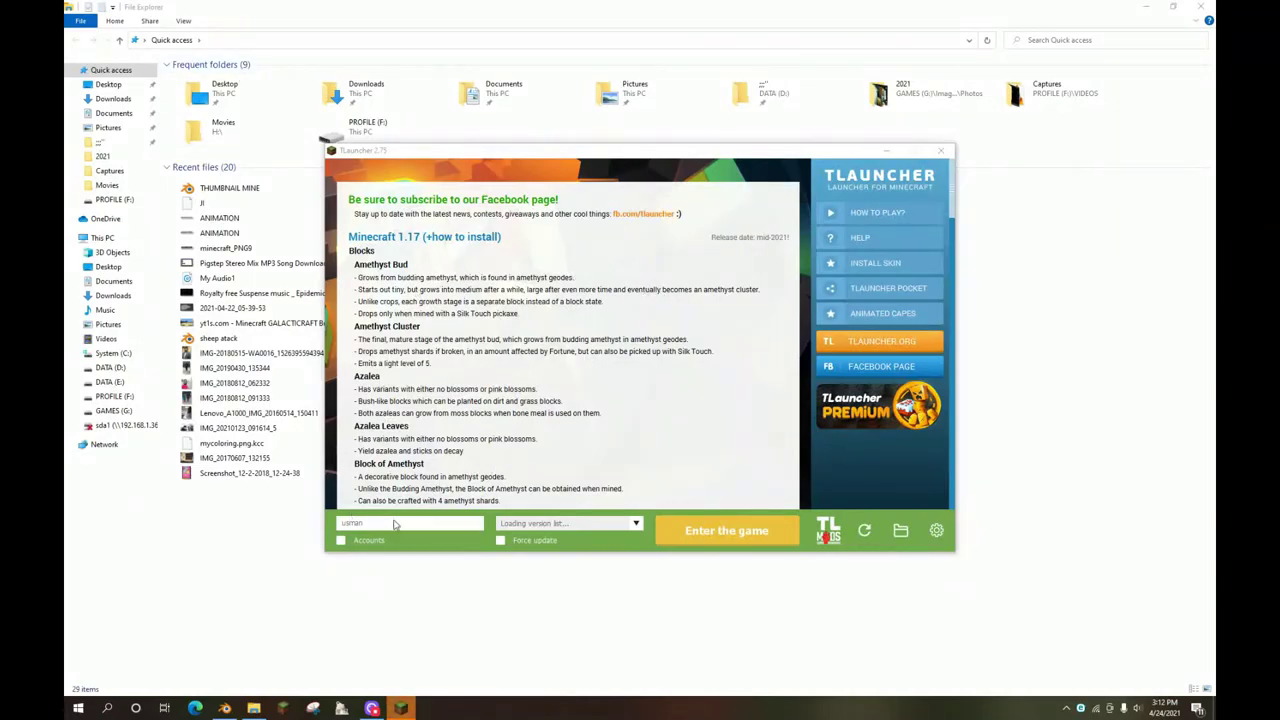
- Choose OptiFine 1.16.5 from TLauncher's version dropdown beside the username field
left_click(574, 524)
scroll(565, 580, "down", 3)
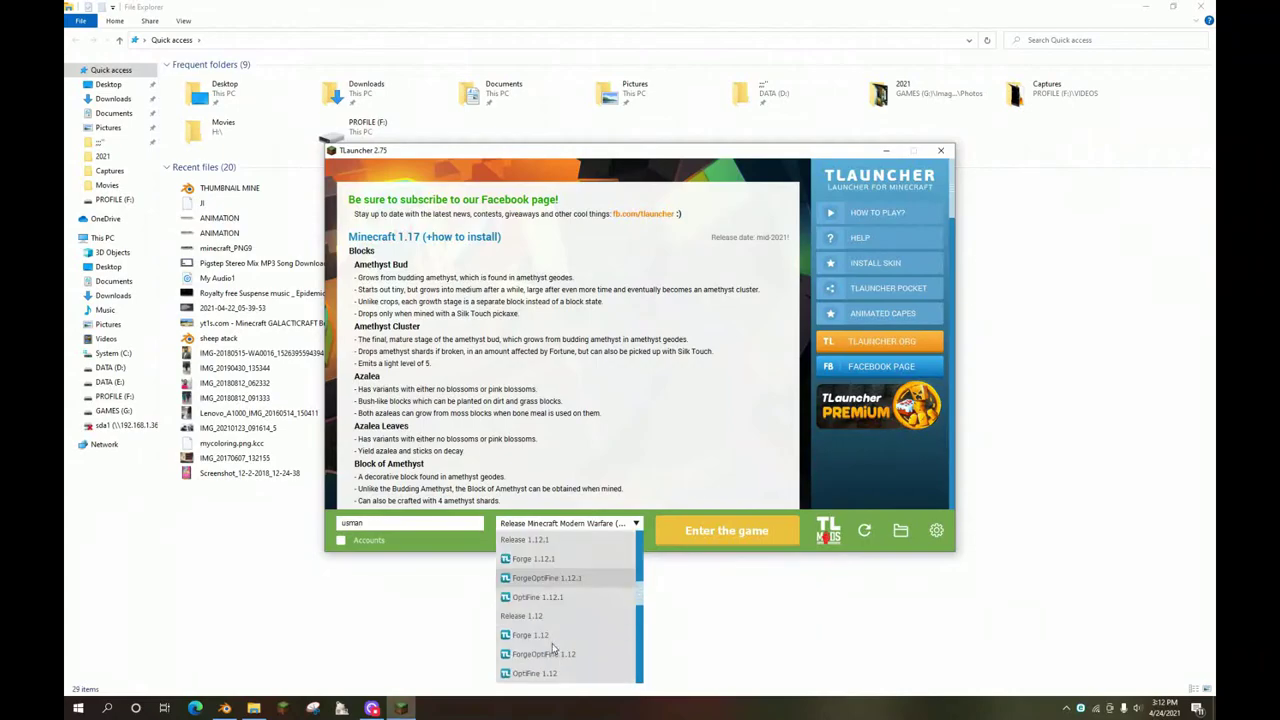
scroll(565, 558, "down", 2)
scroll(568, 558, "down", 2)
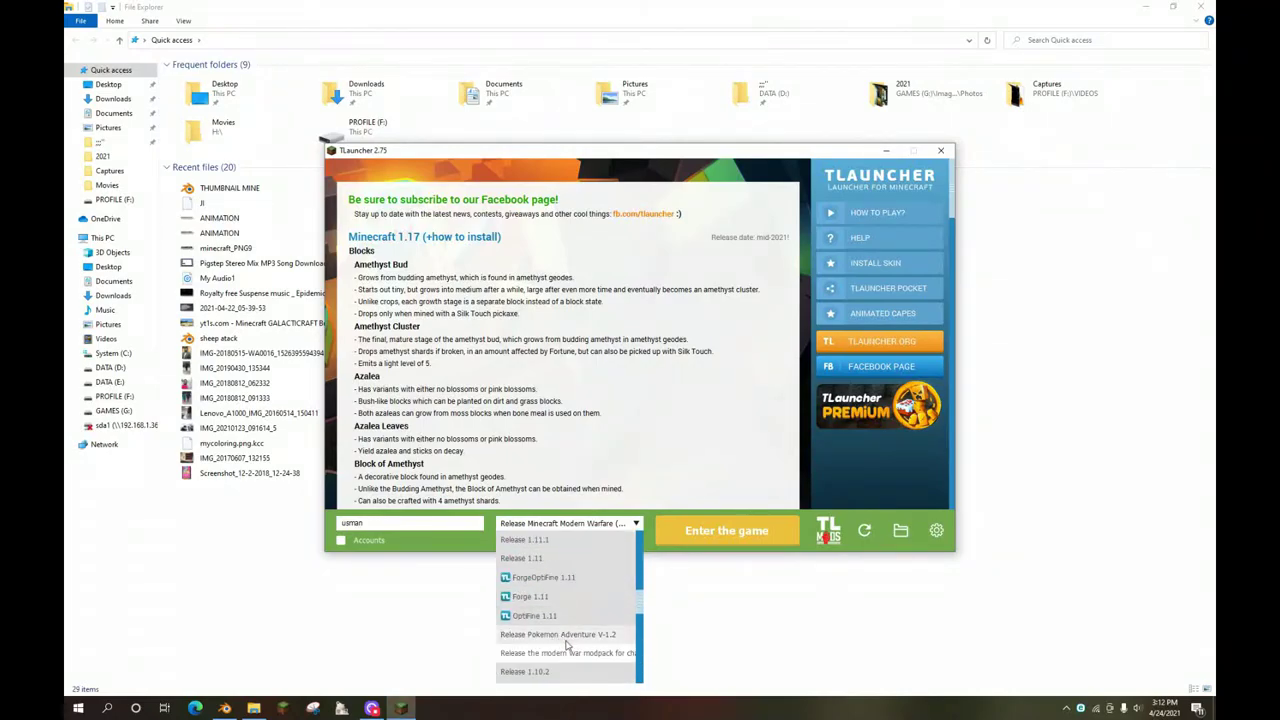
scroll(574, 558, "down", 2)
scroll(580, 557, "down", 1)
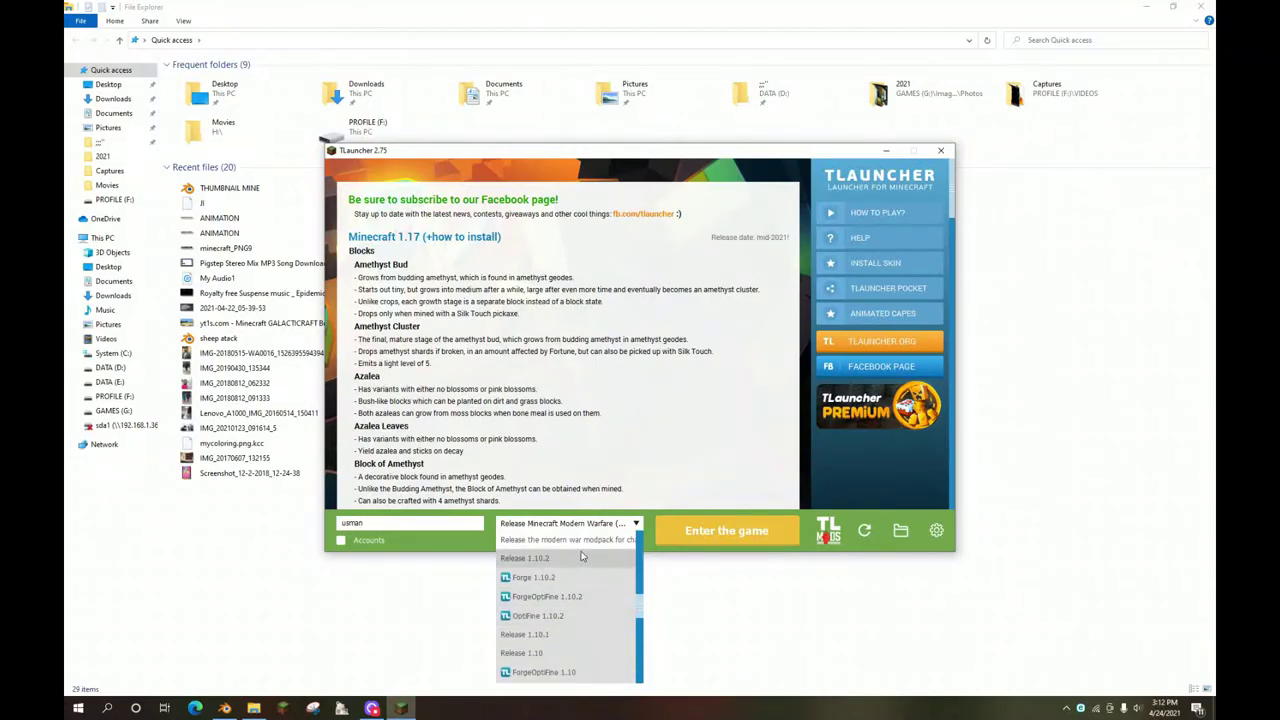
scroll(590, 556, "up", 5)
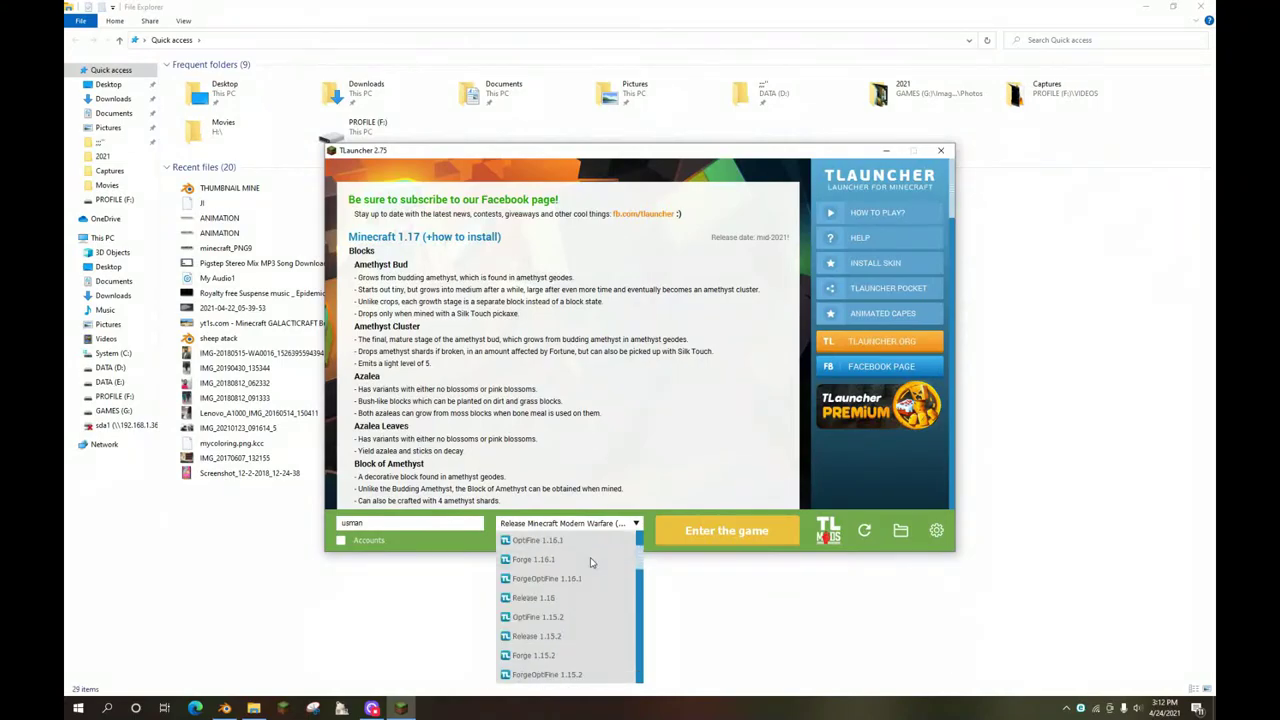
scroll(591, 560, "up", 2)
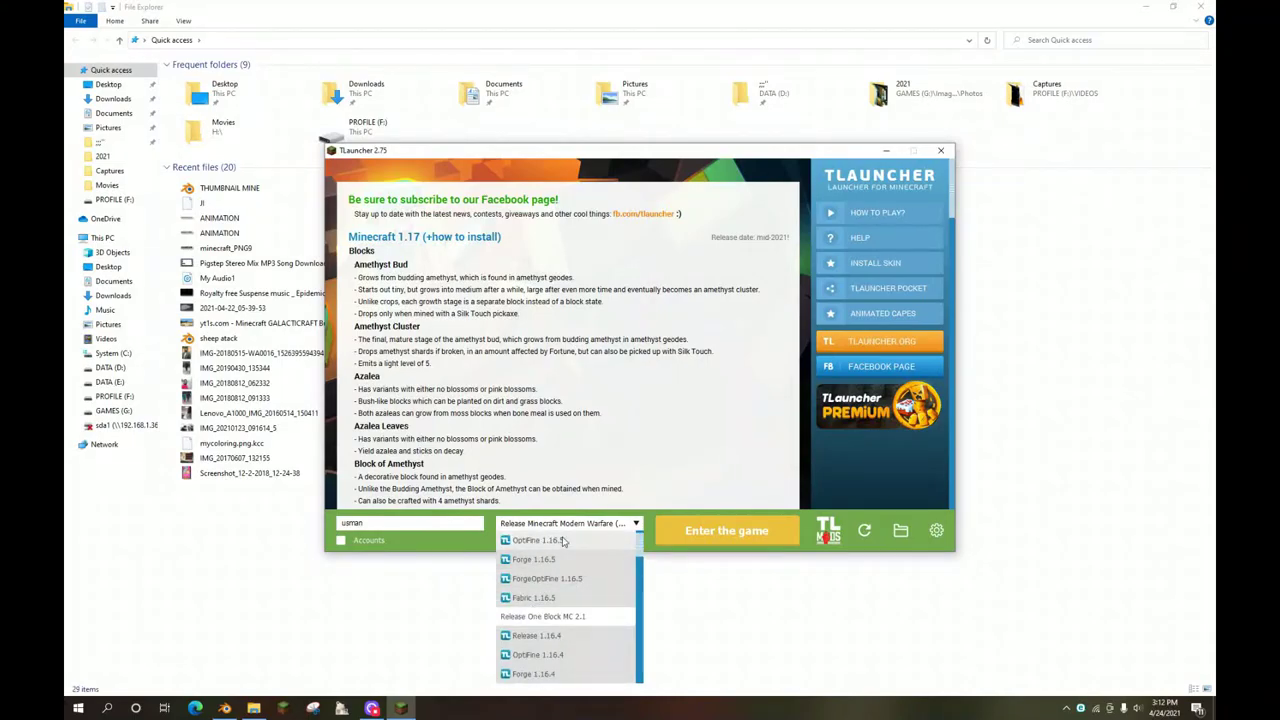
left_click(568, 545)
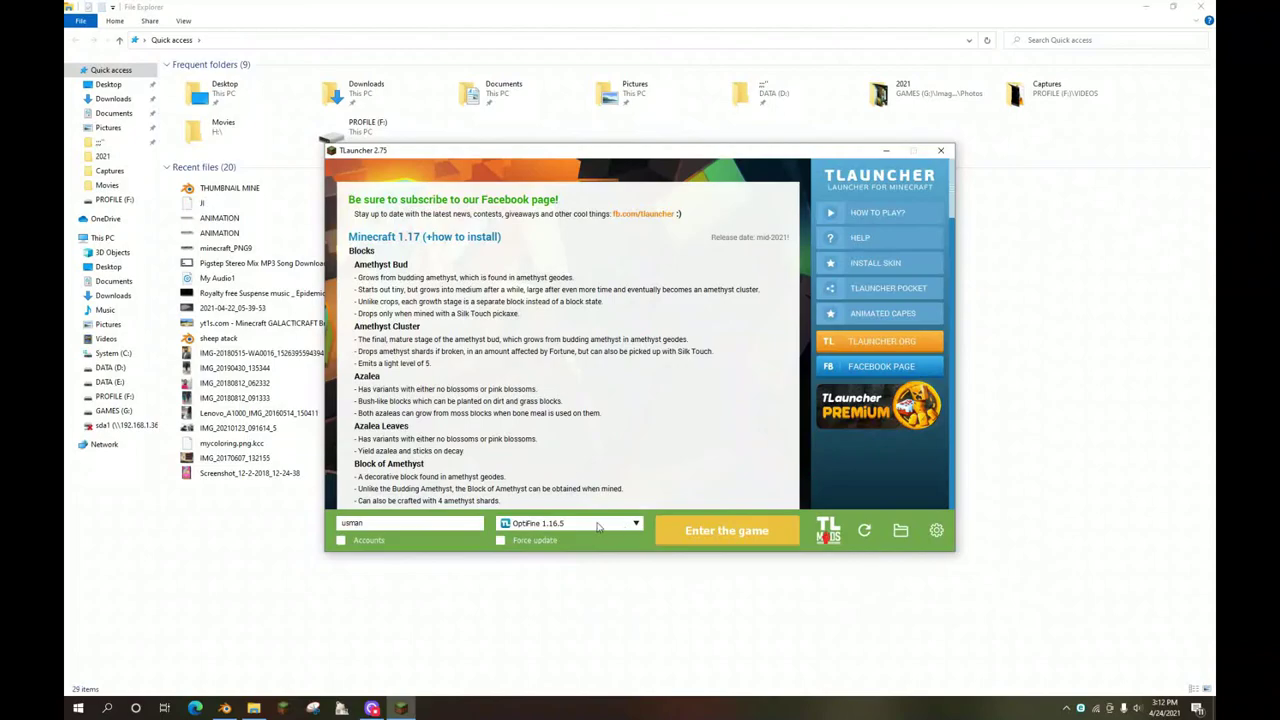